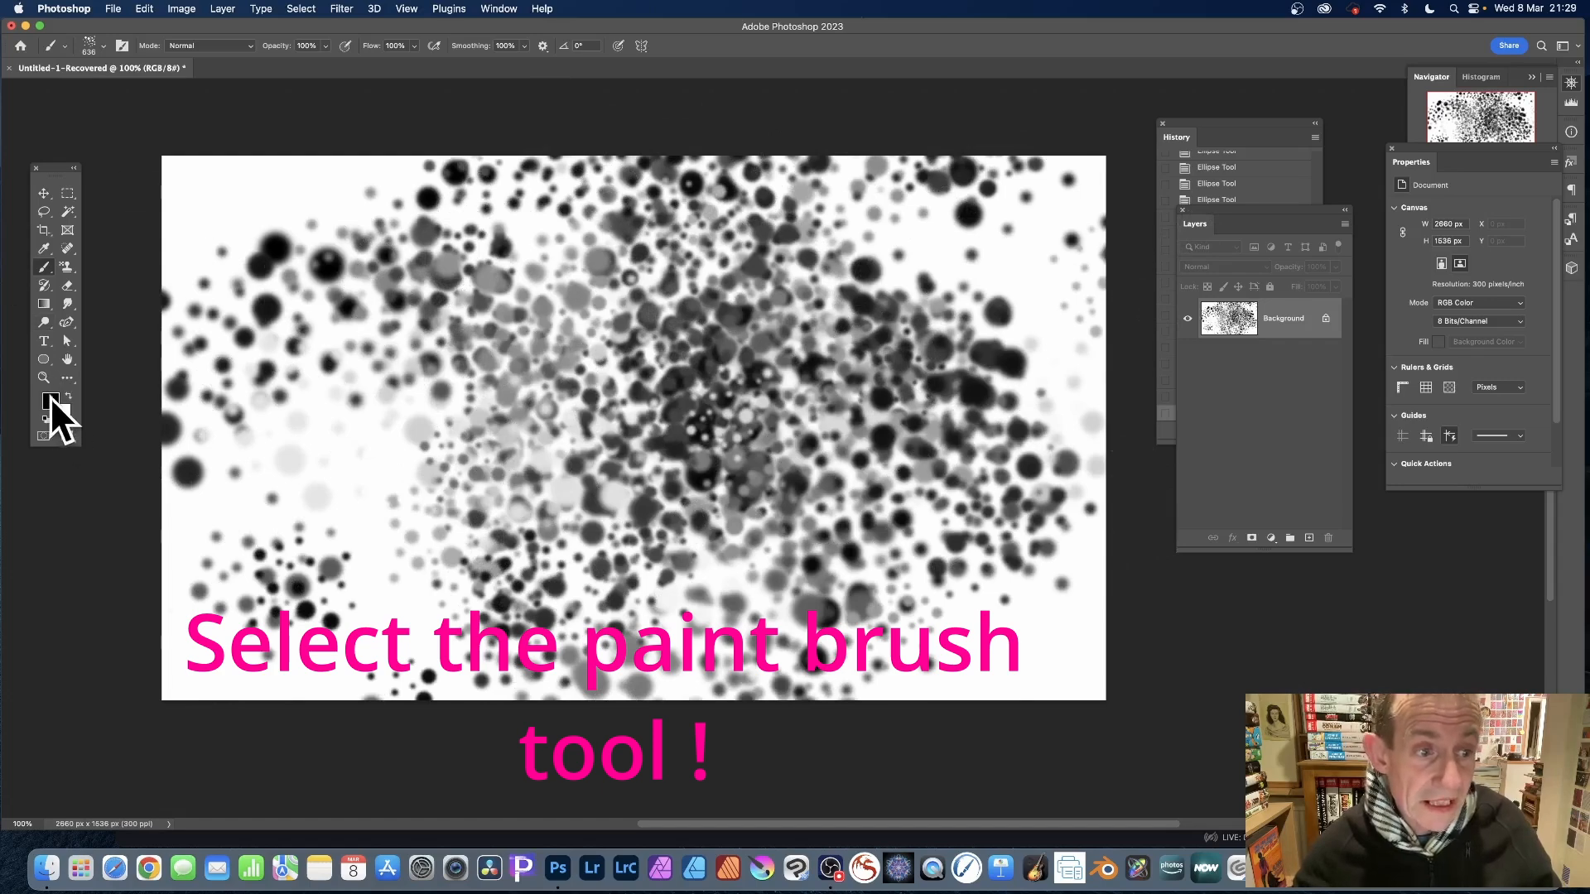
Change the foreground colour from black to a bright orange
click(50, 399)
drag(448, 244, 560, 214)
click(681, 206)
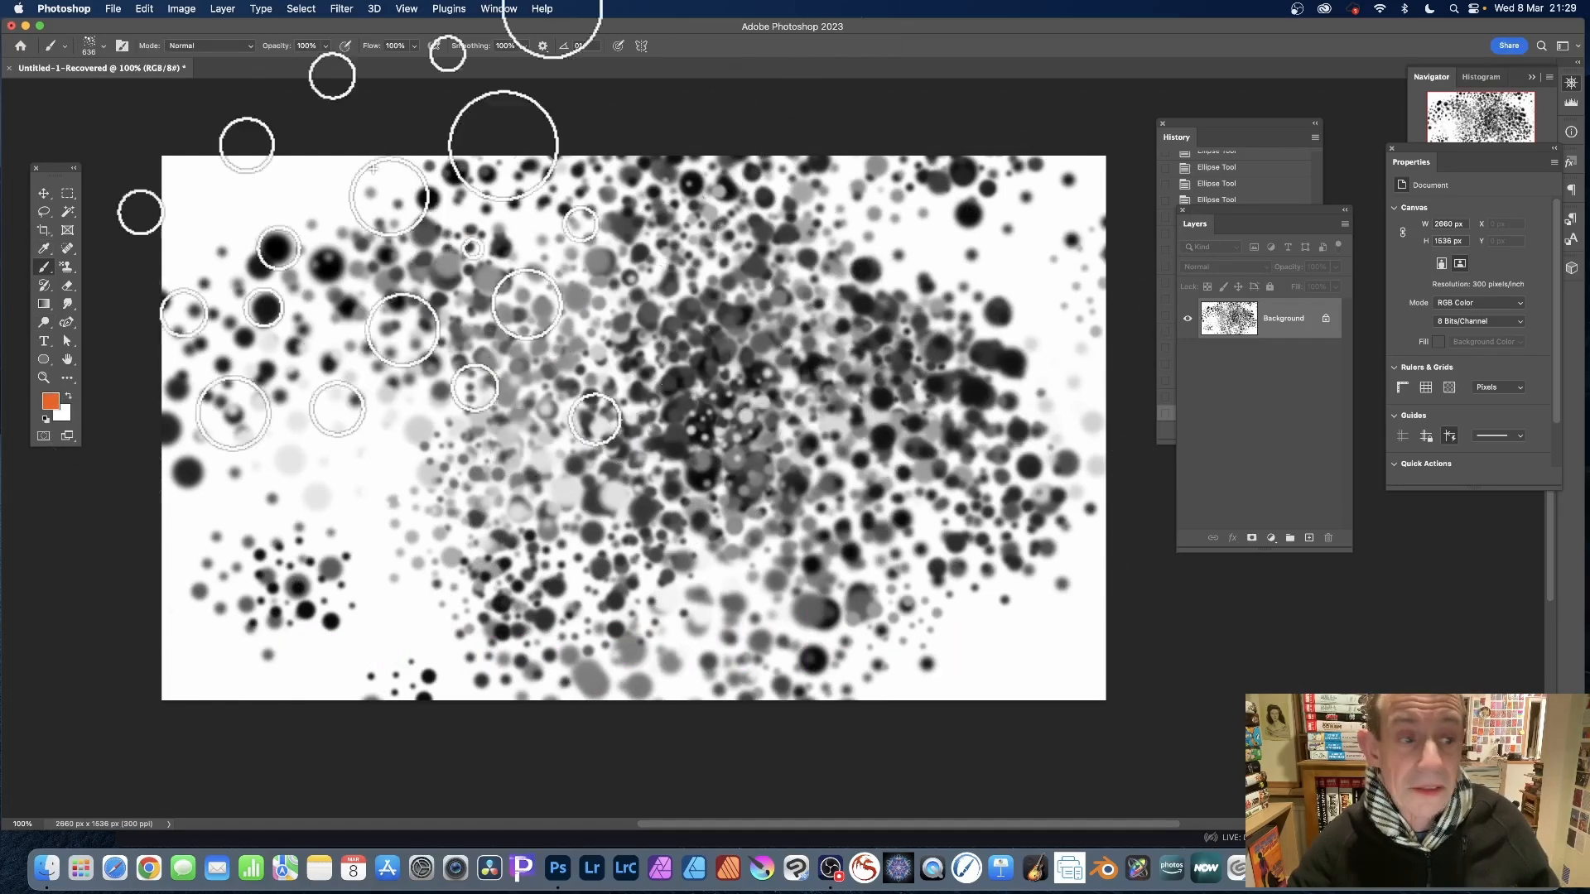
Paint over the whole canvas with the Brush tool and the scattered-dots brush until it is filled with multicoloured dots
click(44, 267)
mouse_move(795, 186)
mouse_down()
mouse_move(900, 271)
mouse_move(860, 467)
mouse_move(921, 417)
mouse_move(862, 318)
mouse_move(1036, 539)
mouse_move(1036, 248)
mouse_move(720, 397)
mouse_move(382, 431)
mouse_move(431, 356)
mouse_move(398, 514)
mouse_move(414, 331)
mouse_move(873, 492)
mouse_move(816, 266)
mouse_move(1118, 373)
mouse_move(674, 533)
mouse_move(426, 420)
mouse_move(337, 231)
mouse_move(639, 320)
mouse_move(780, 266)
mouse_move(755, 563)
mouse_move(348, 497)
mouse_move(574, 511)
mouse_up()
key(v)
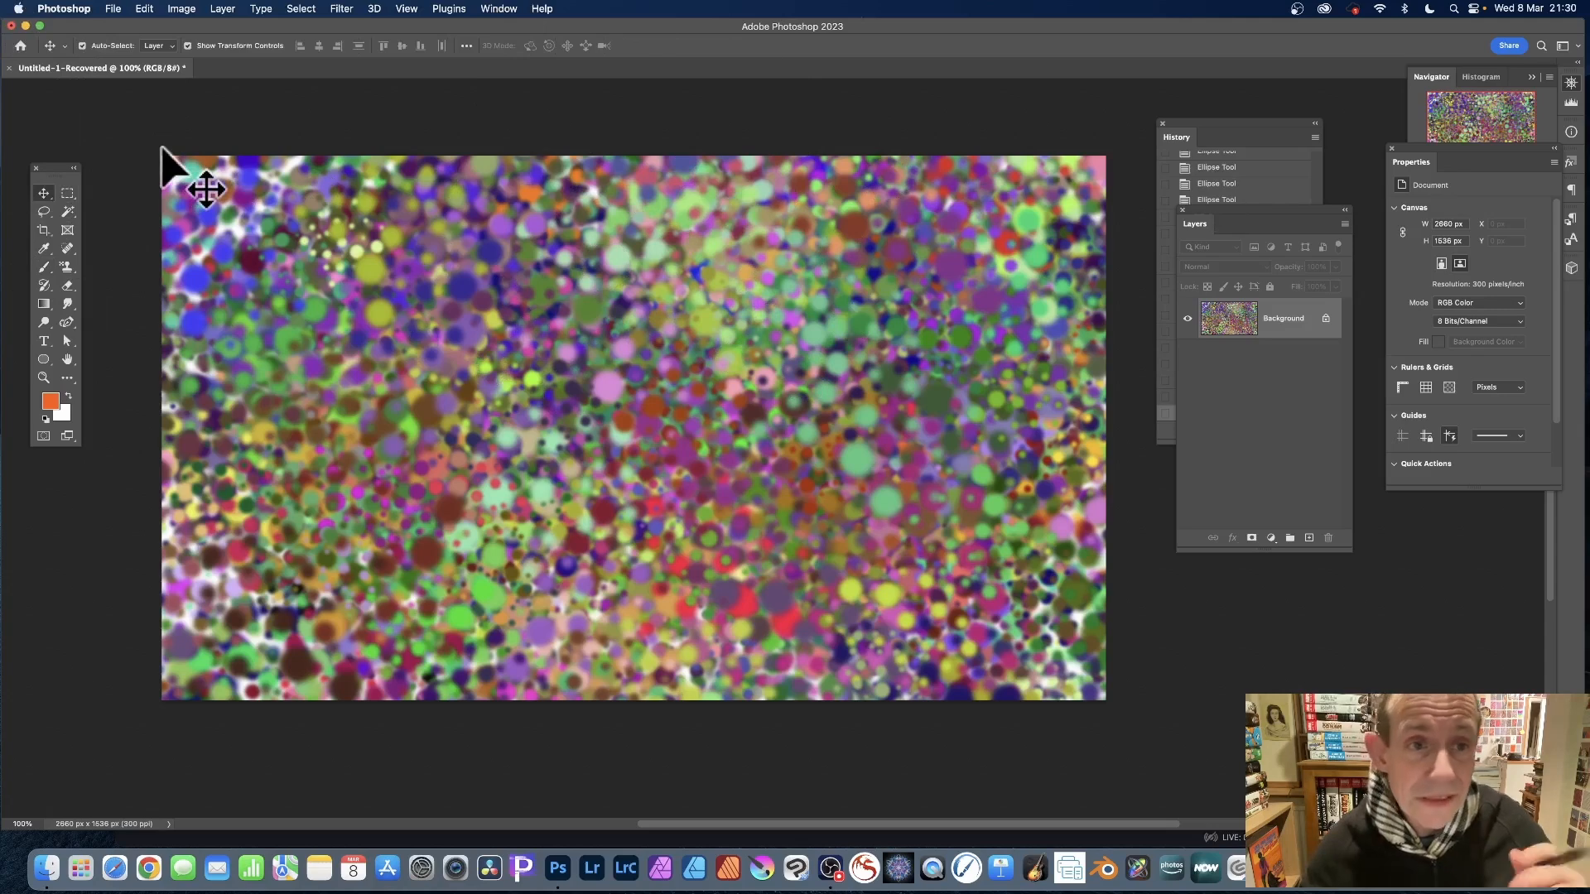
Apply the Oil Paint filter with Stylization 9.8, Cleanliness 9.8, Scale 6.0, Bristle Detail 10.0 and Lighting off
click(342, 9)
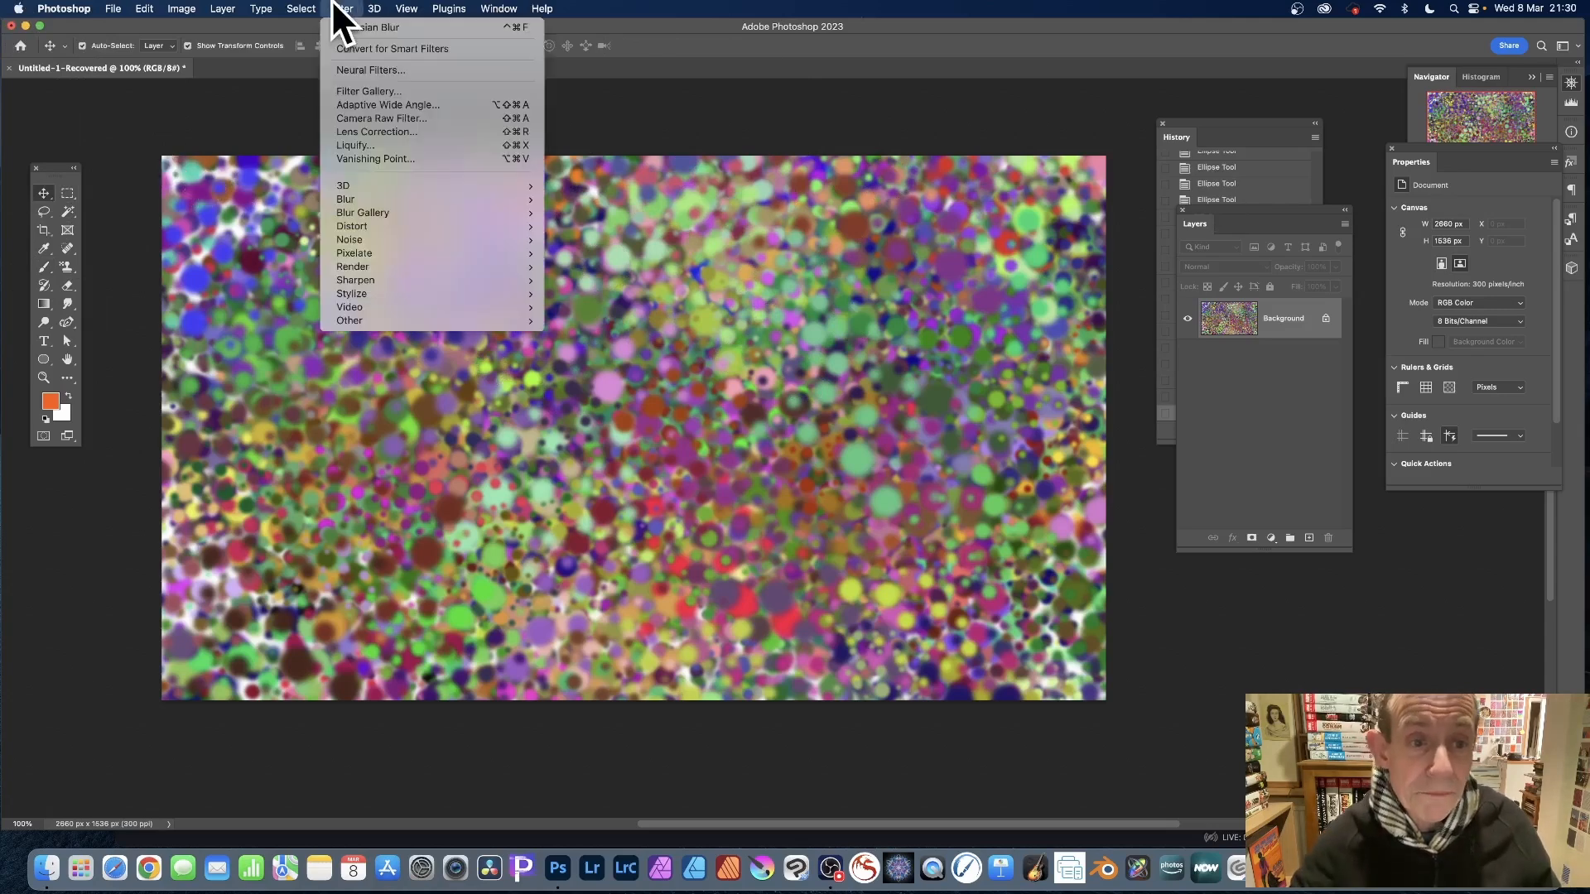
mouse_move(398, 294)
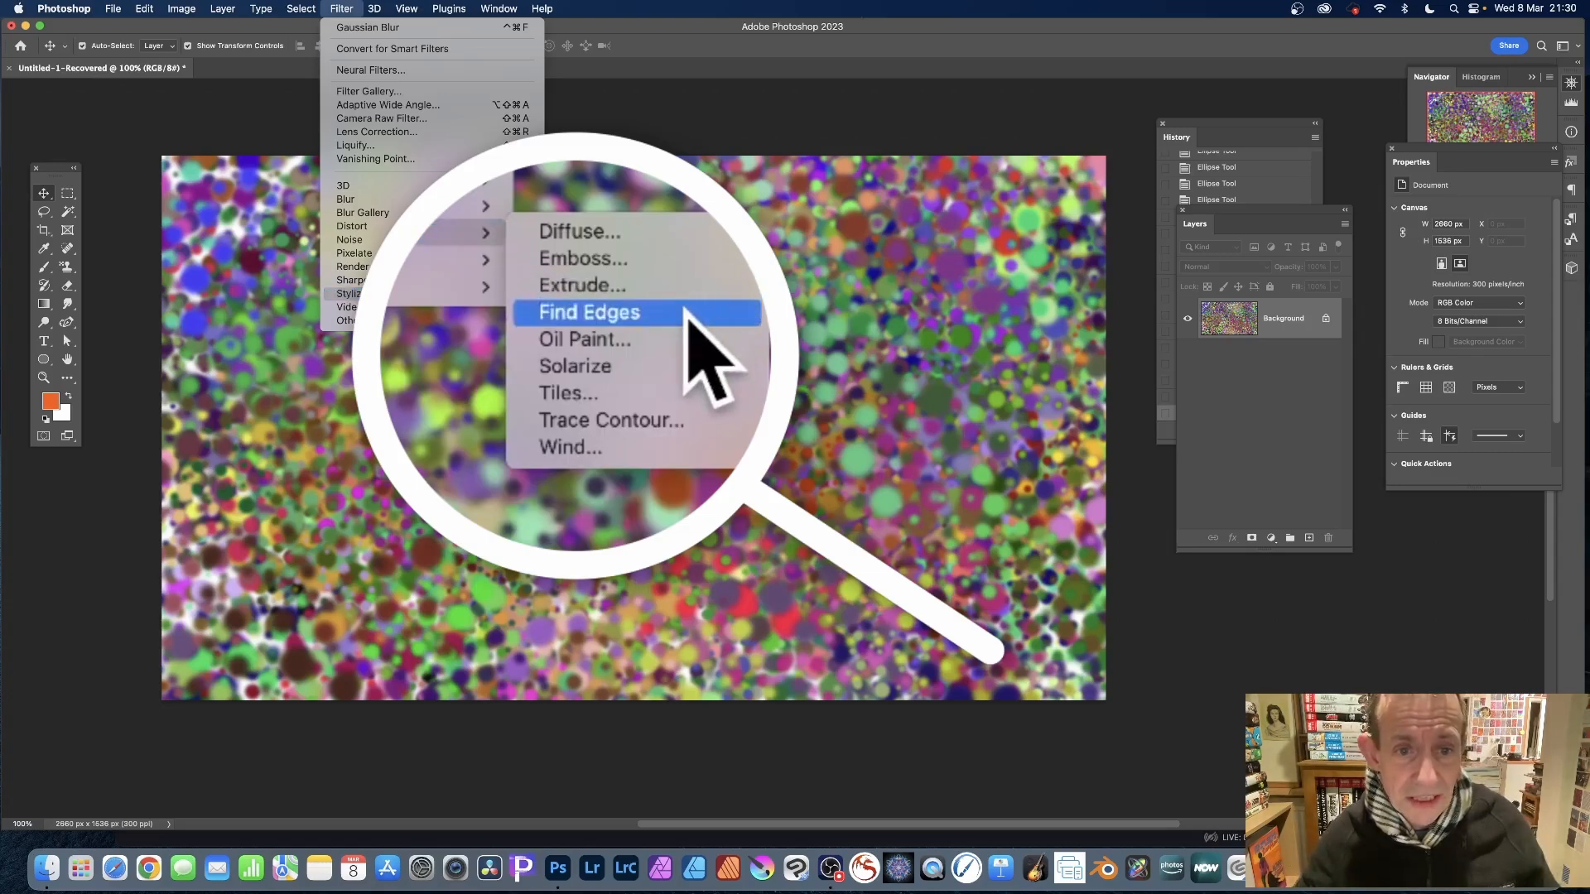
click(615, 348)
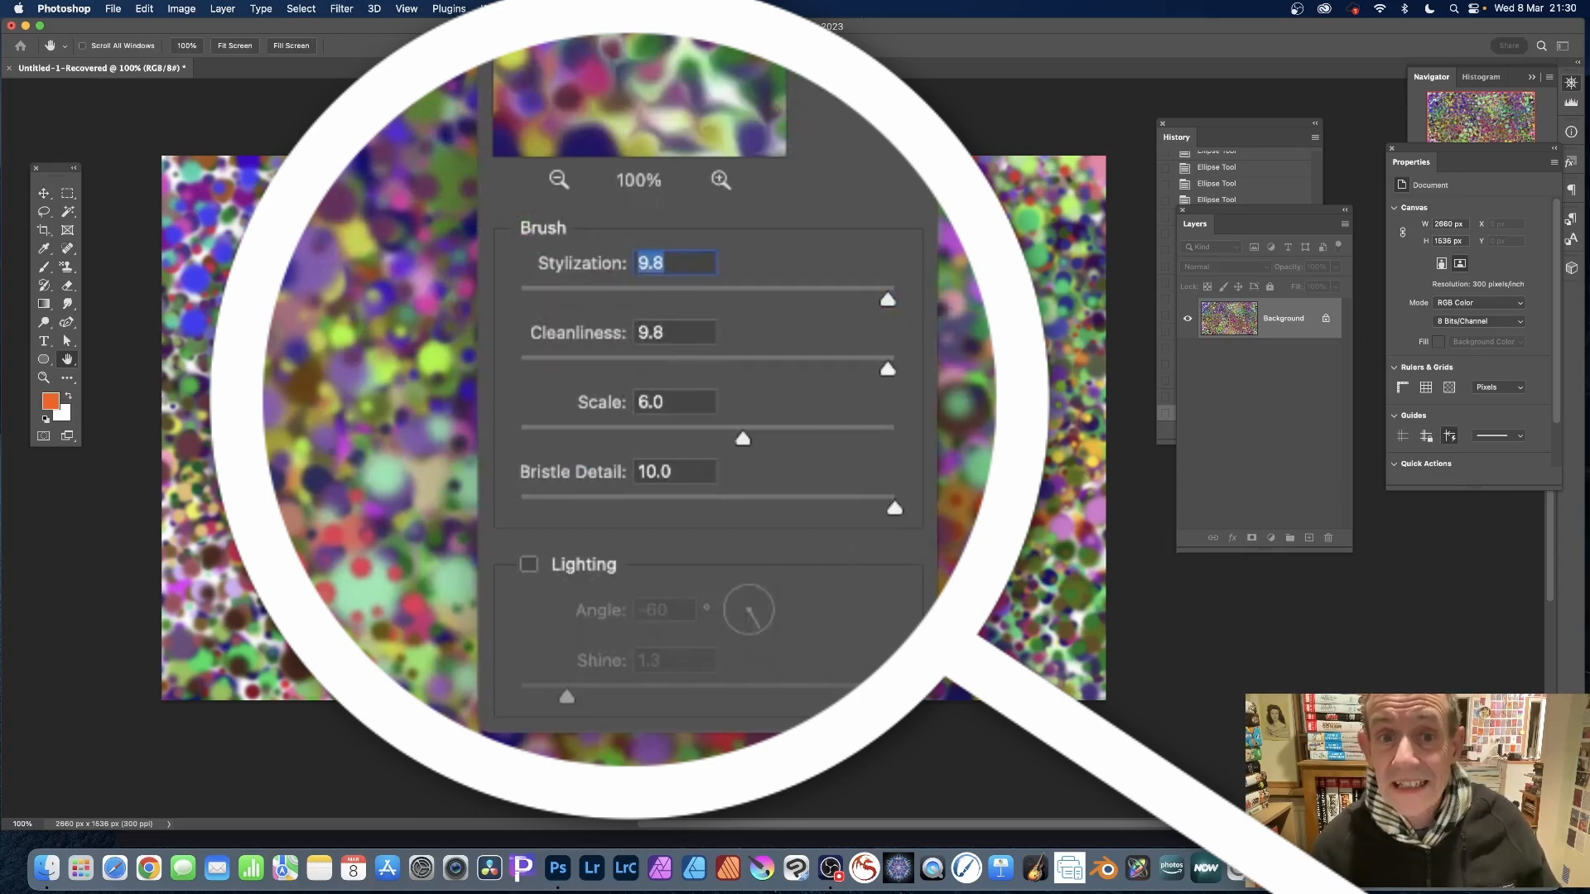
key(Return)
Reapply the Oil Paint filter twice with the same settings
click(342, 9)
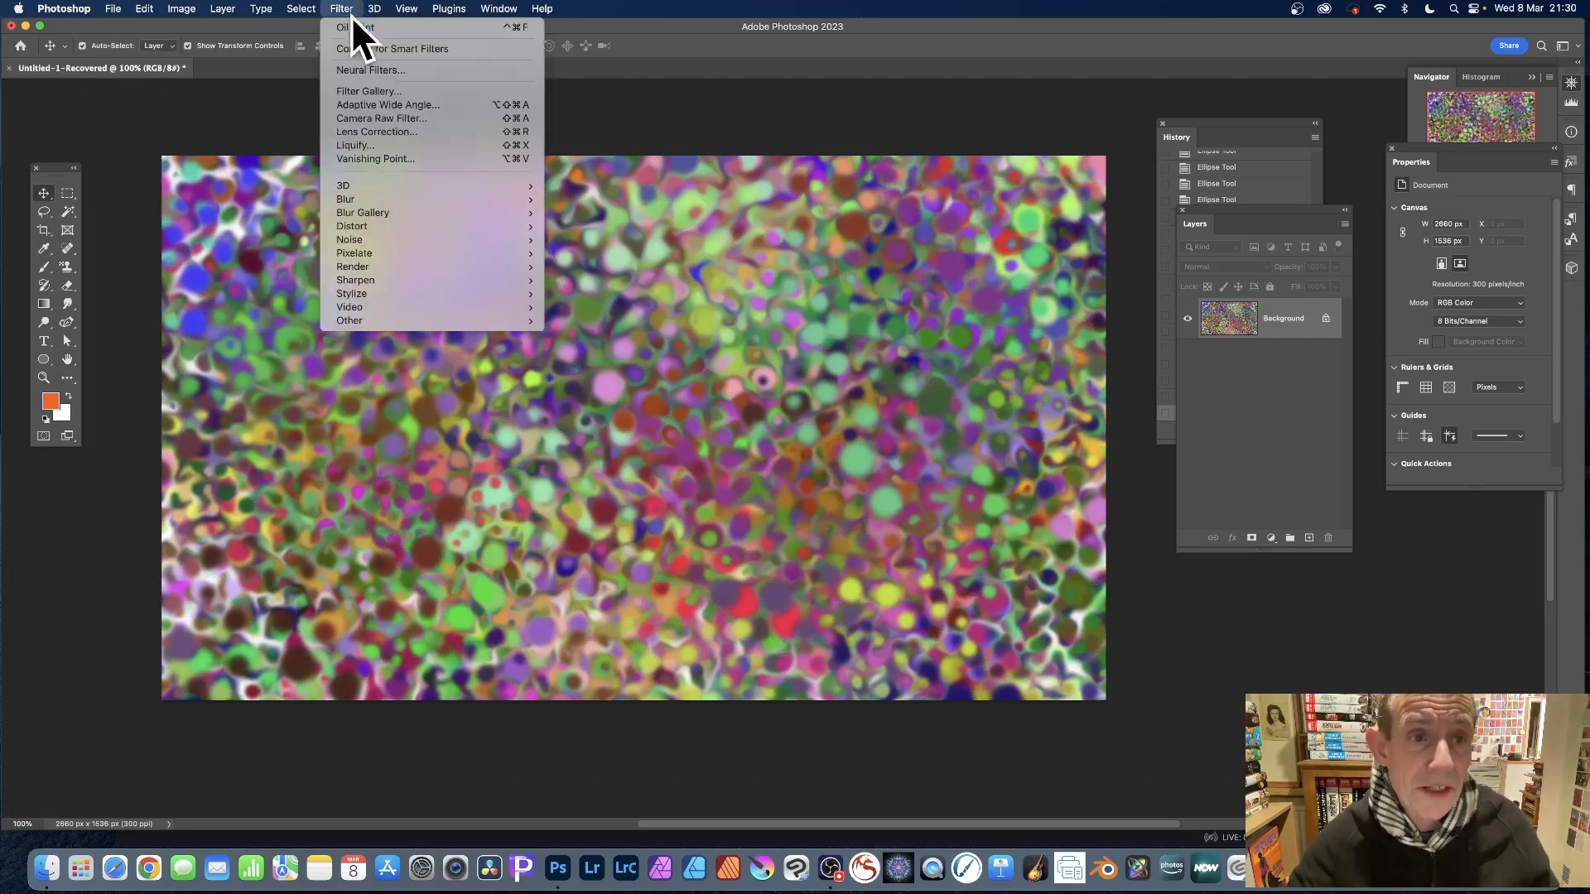
click(339, 24)
click(341, 10)
click(345, 28)
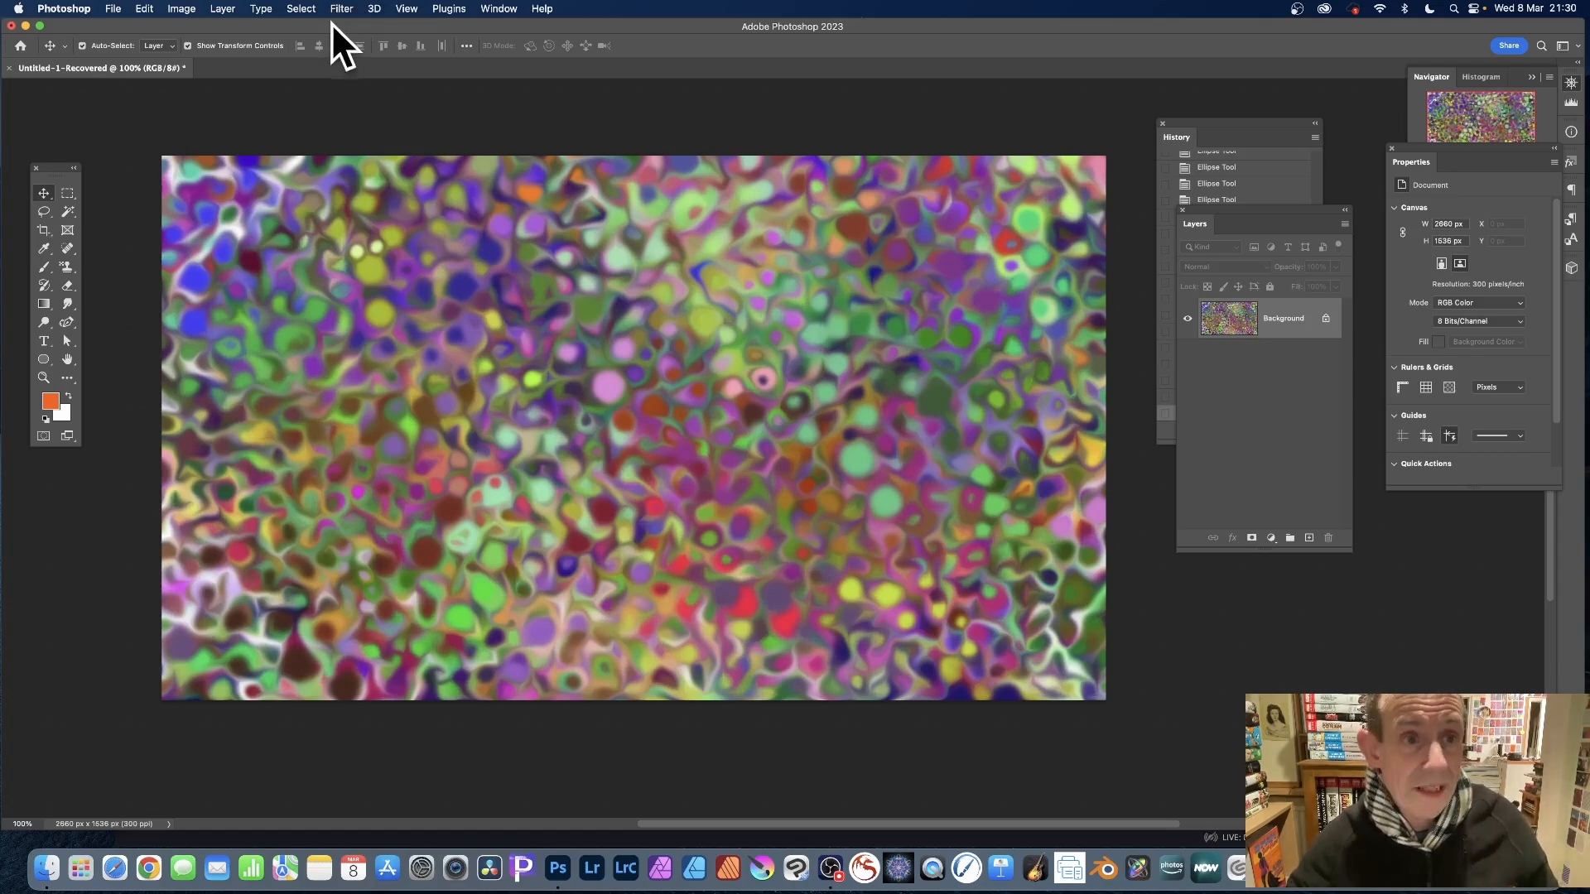
Apply a Sine Wave distortion with 1 generator, wavelength 363–506, amplitude 5–649, 100% scale and Wrap Around, and repeat it once
click(341, 10)
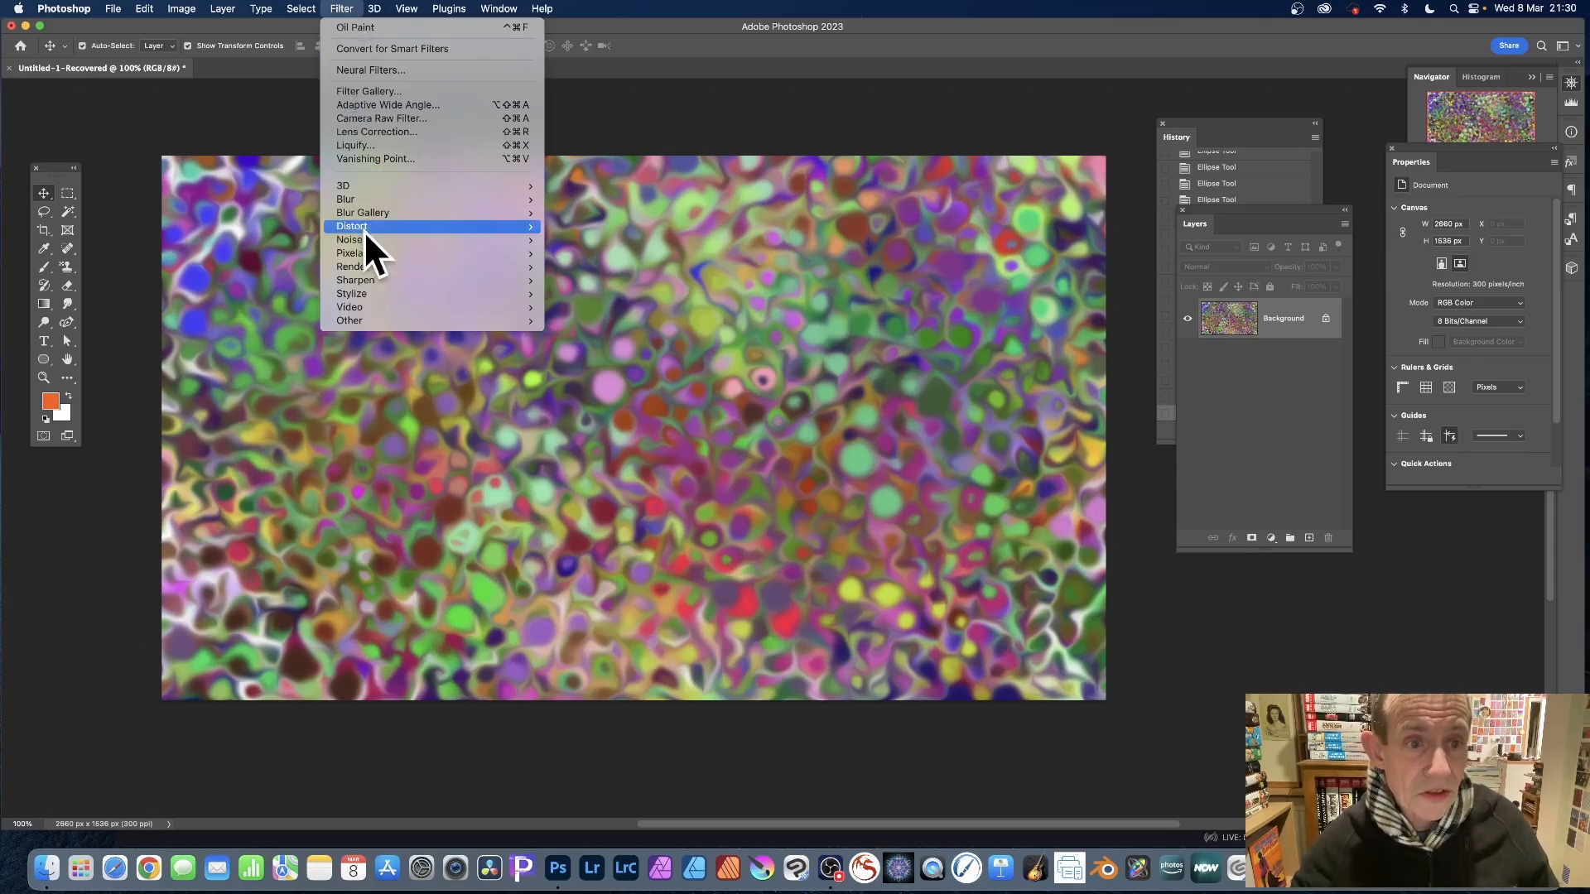
mouse_move(361, 226)
click(664, 331)
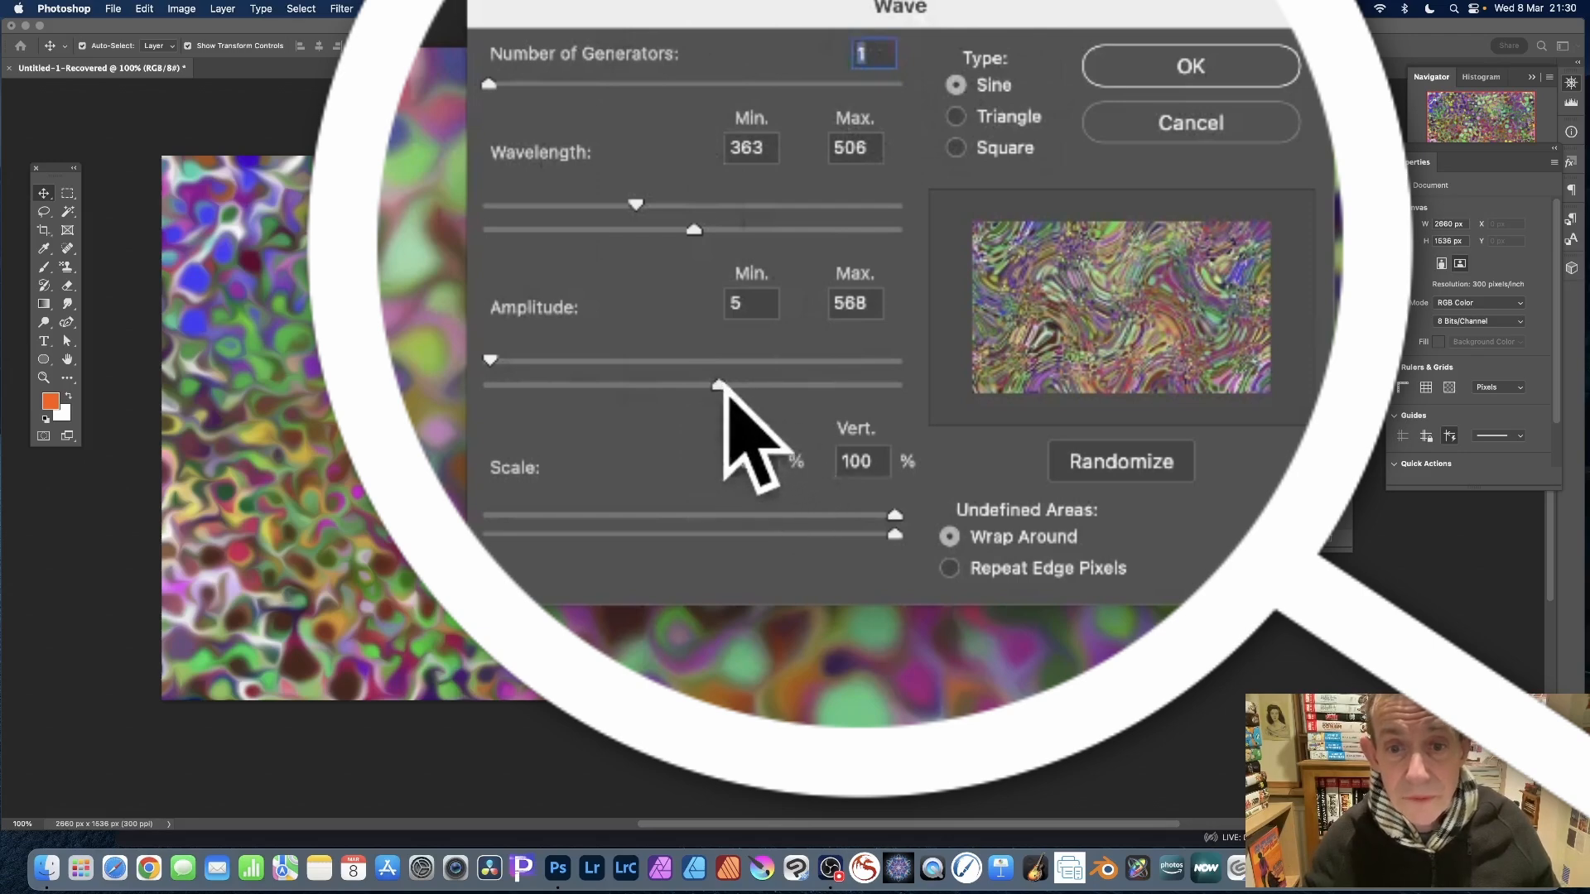
drag(719, 384, 752, 384)
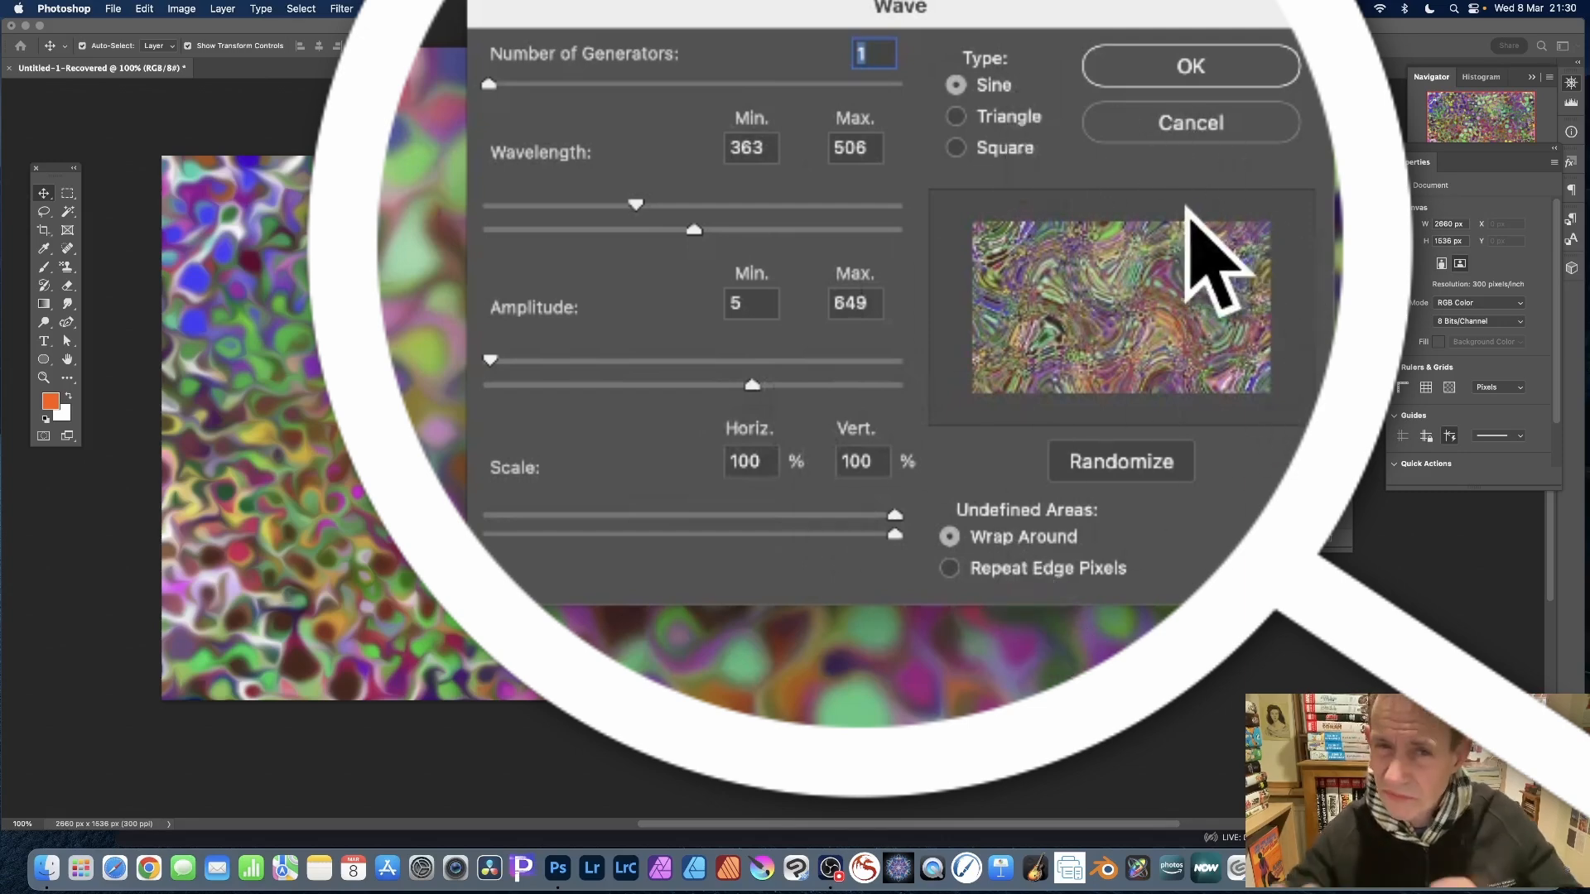
click(1202, 68)
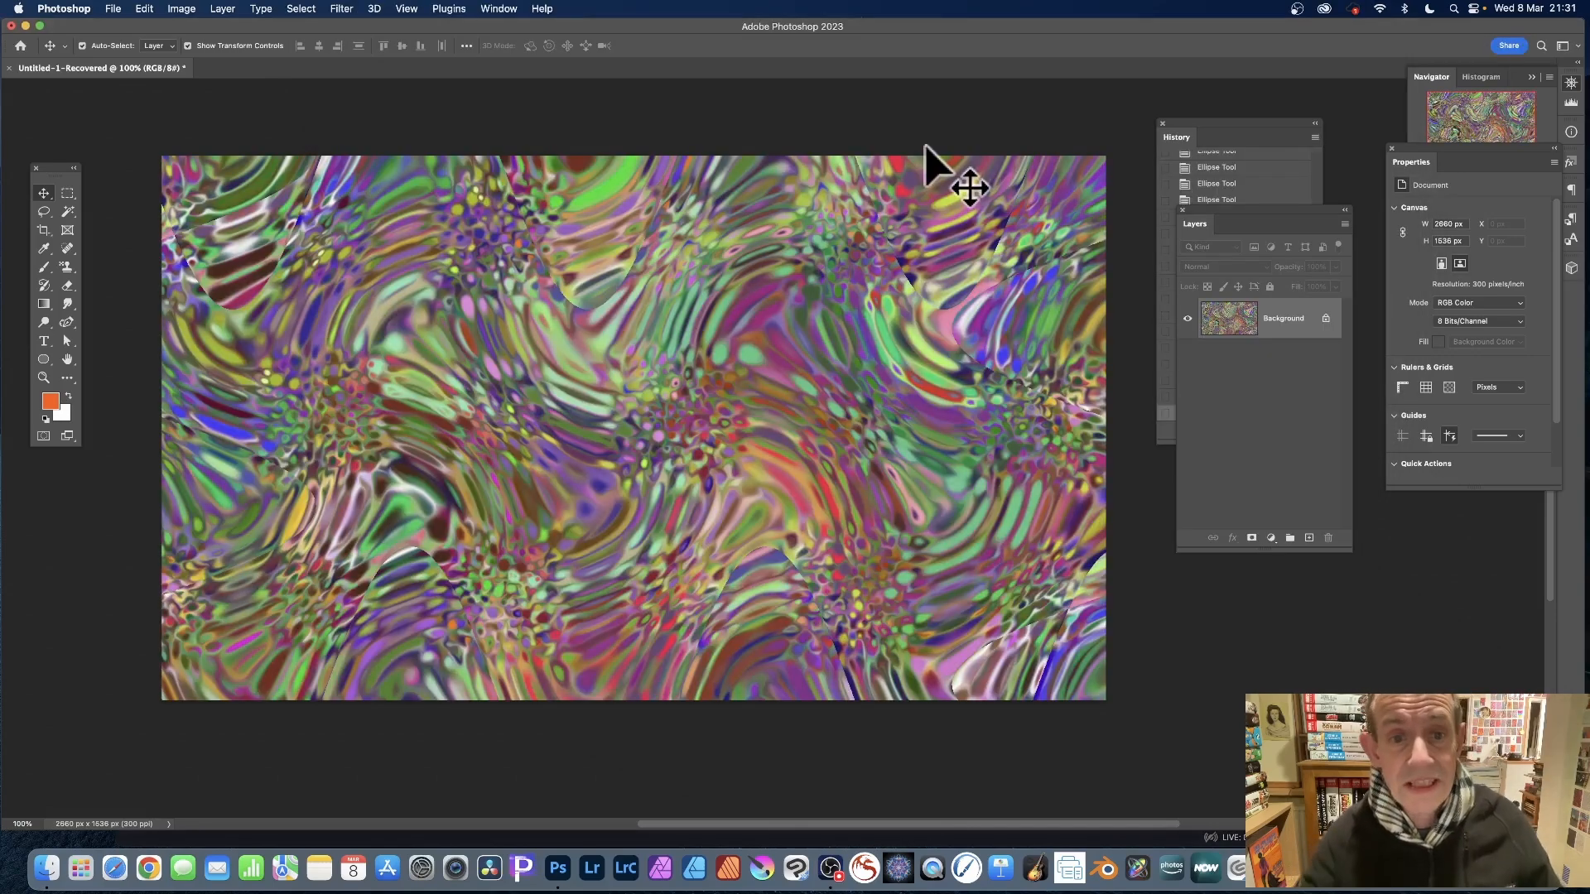
click(337, 7)
click(348, 27)
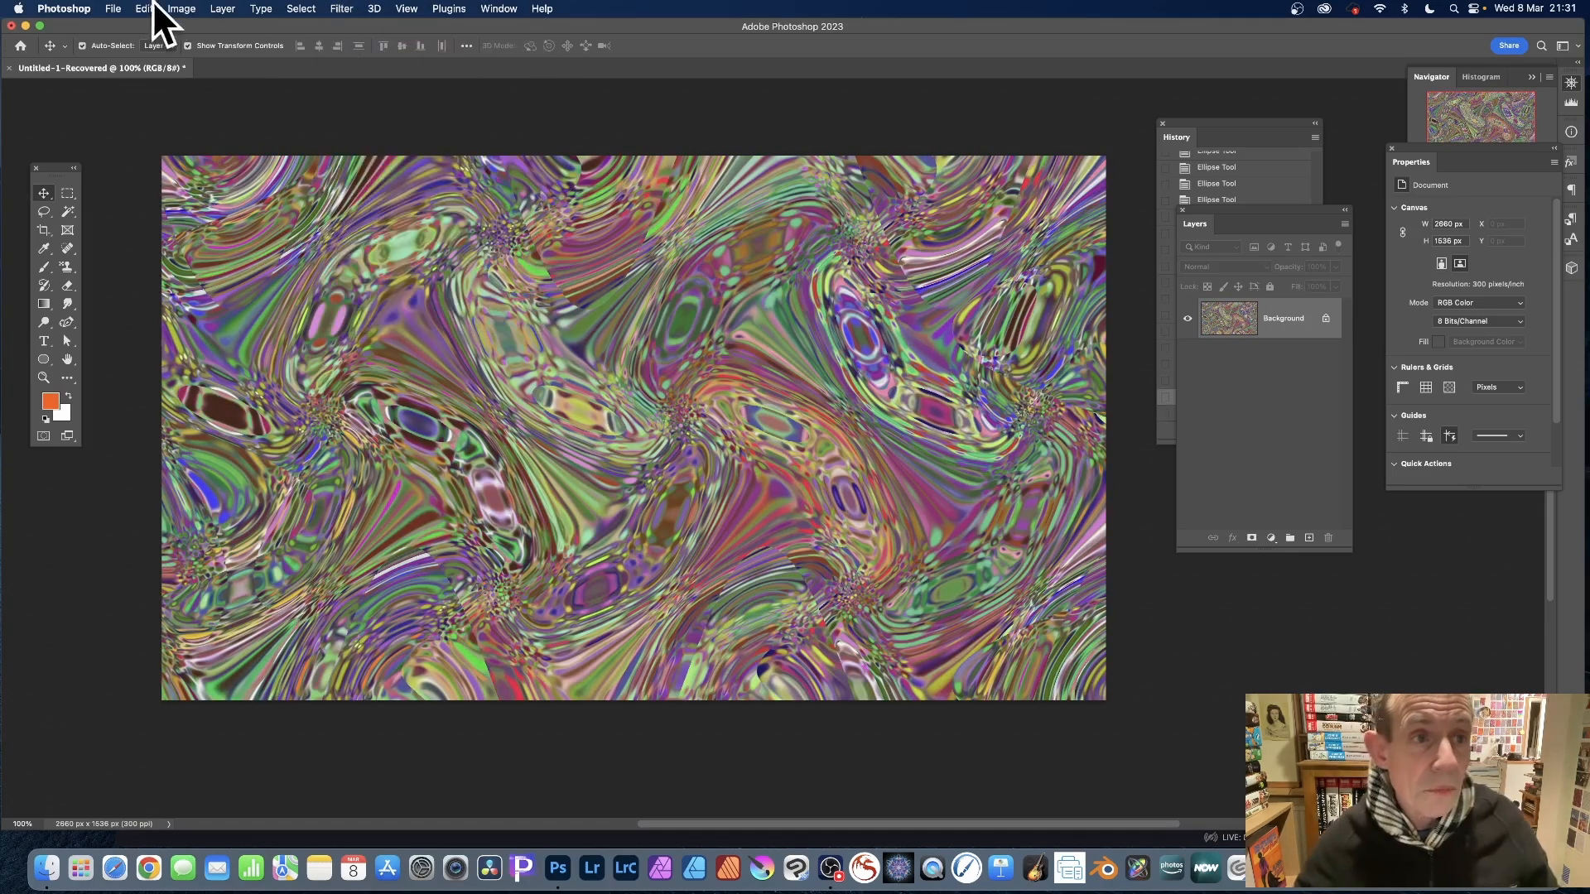
Boost the image contrast with Levels, setting the RGB white input level to 212 and darkening the midtones
click(181, 8)
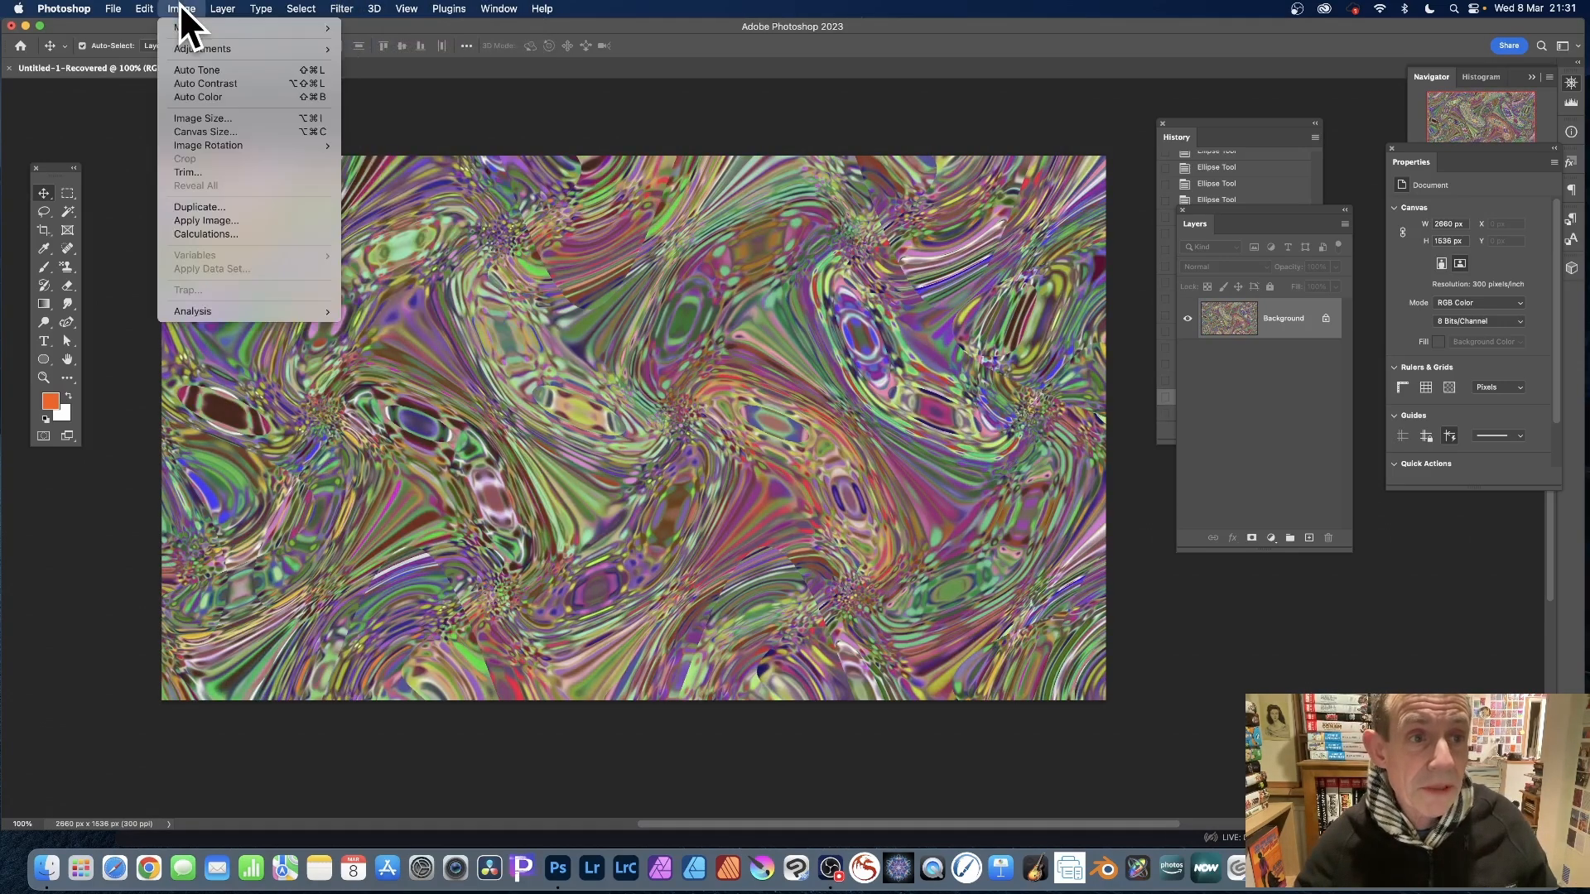
mouse_move(187, 48)
click(369, 61)
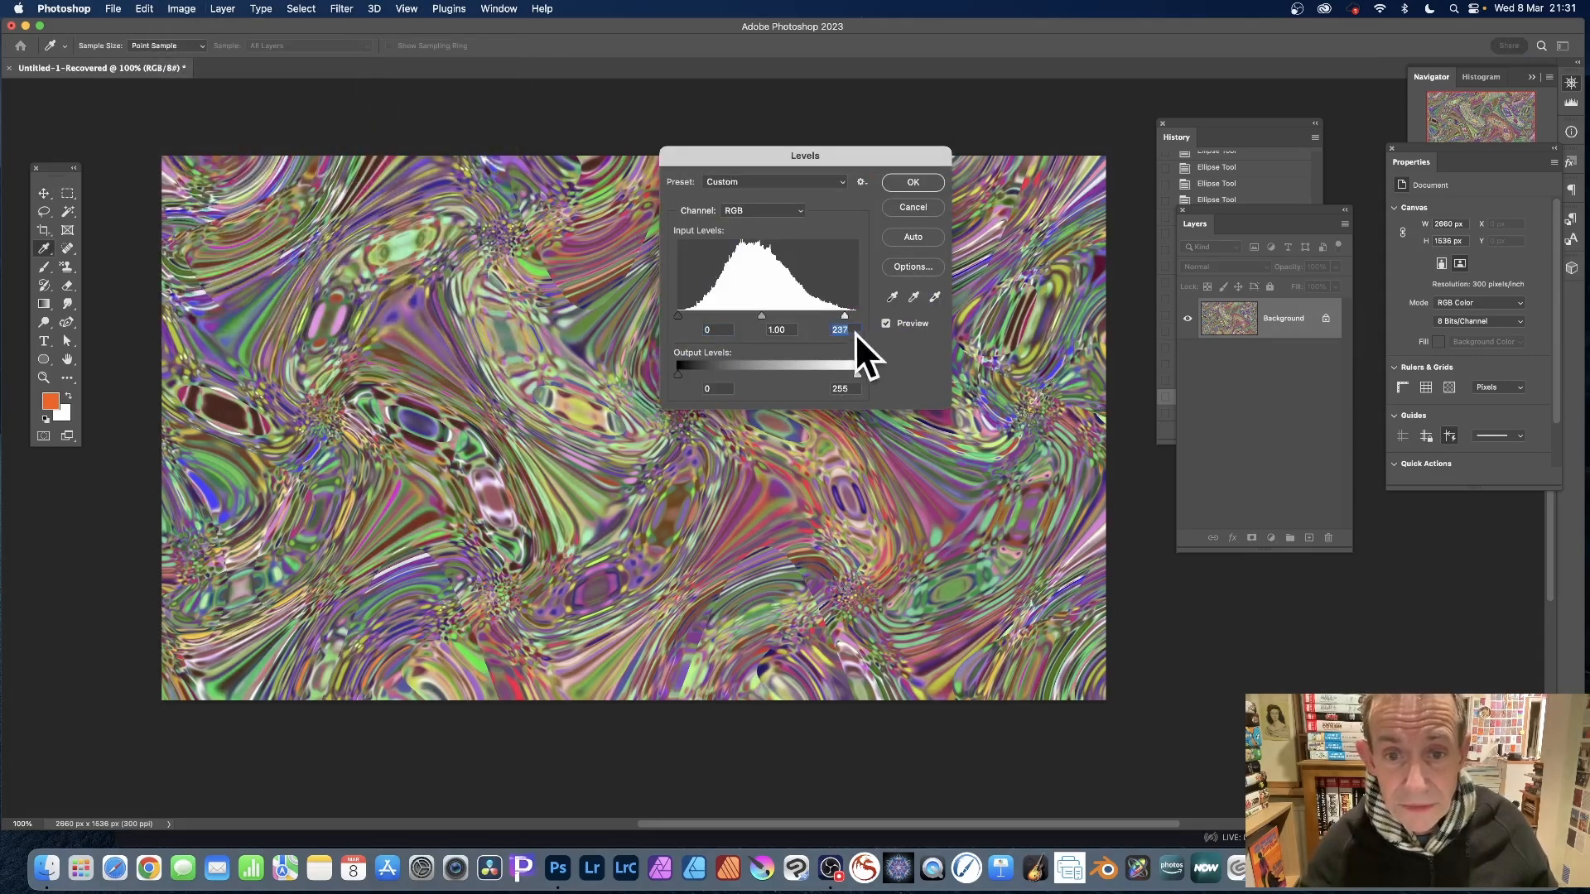
drag(845, 316, 777, 316)
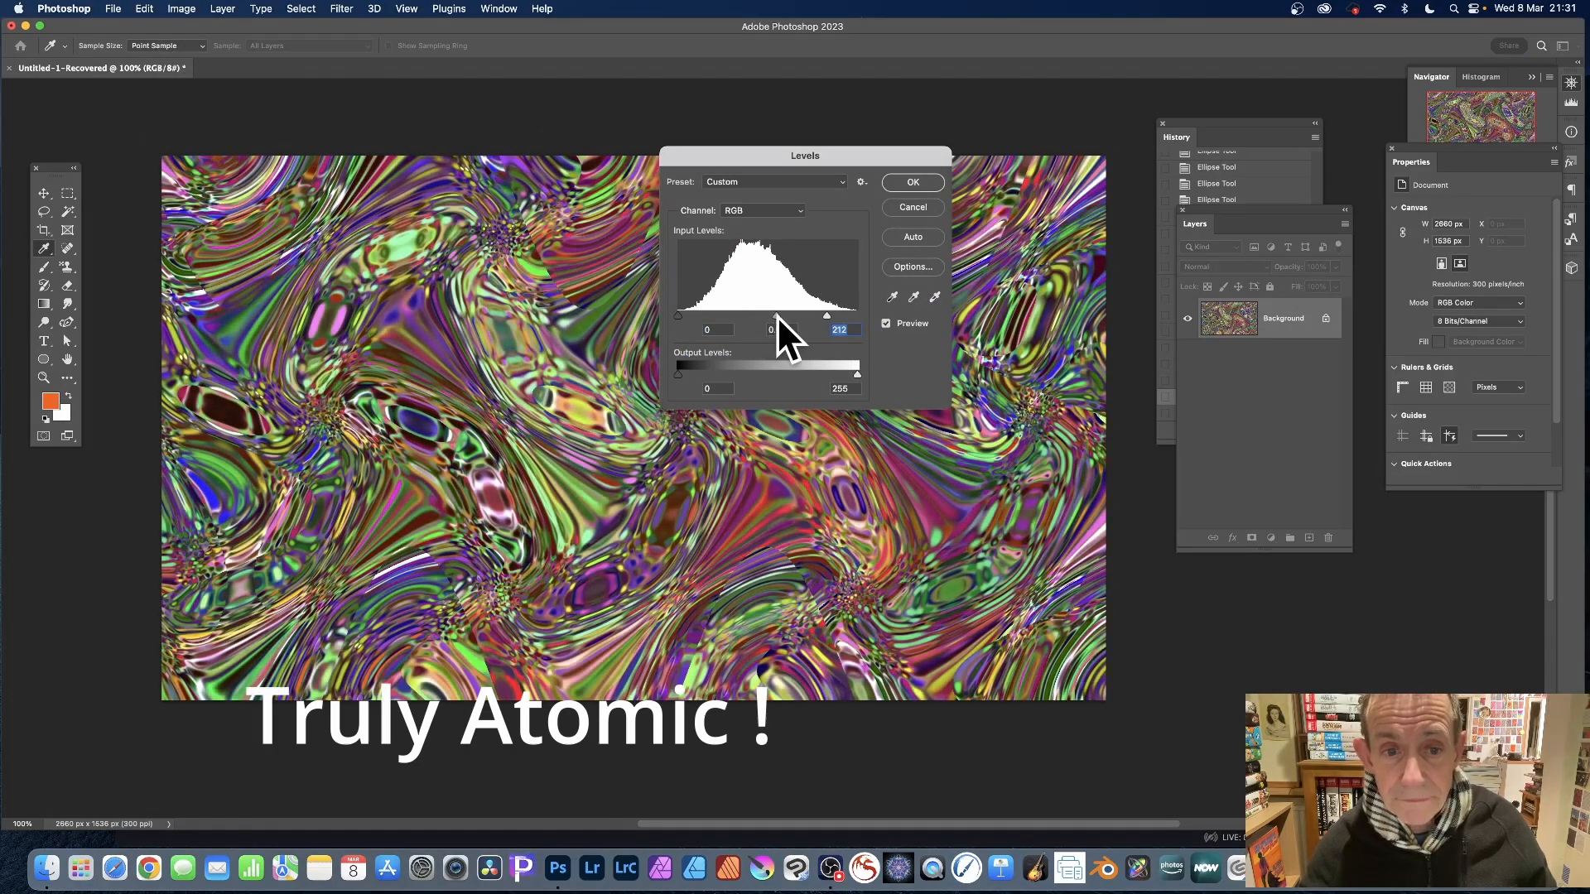
click(911, 182)
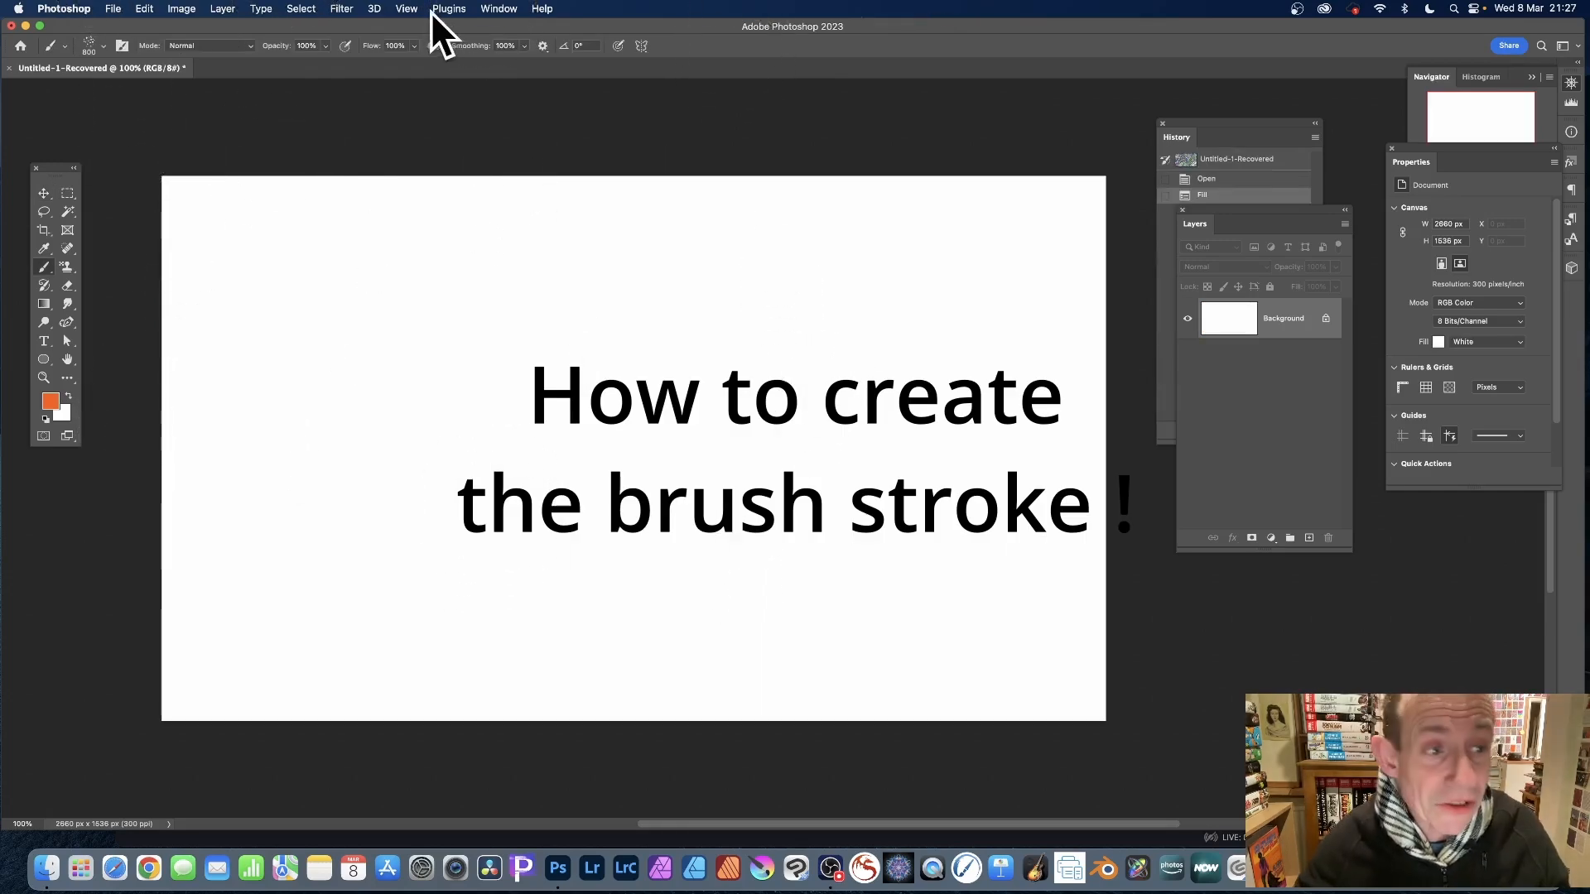
Set the foreground colour to black and draw scattered filled circles of varied sizes in the canvas's upper-left area with the Ellipse tool
click(43, 360)
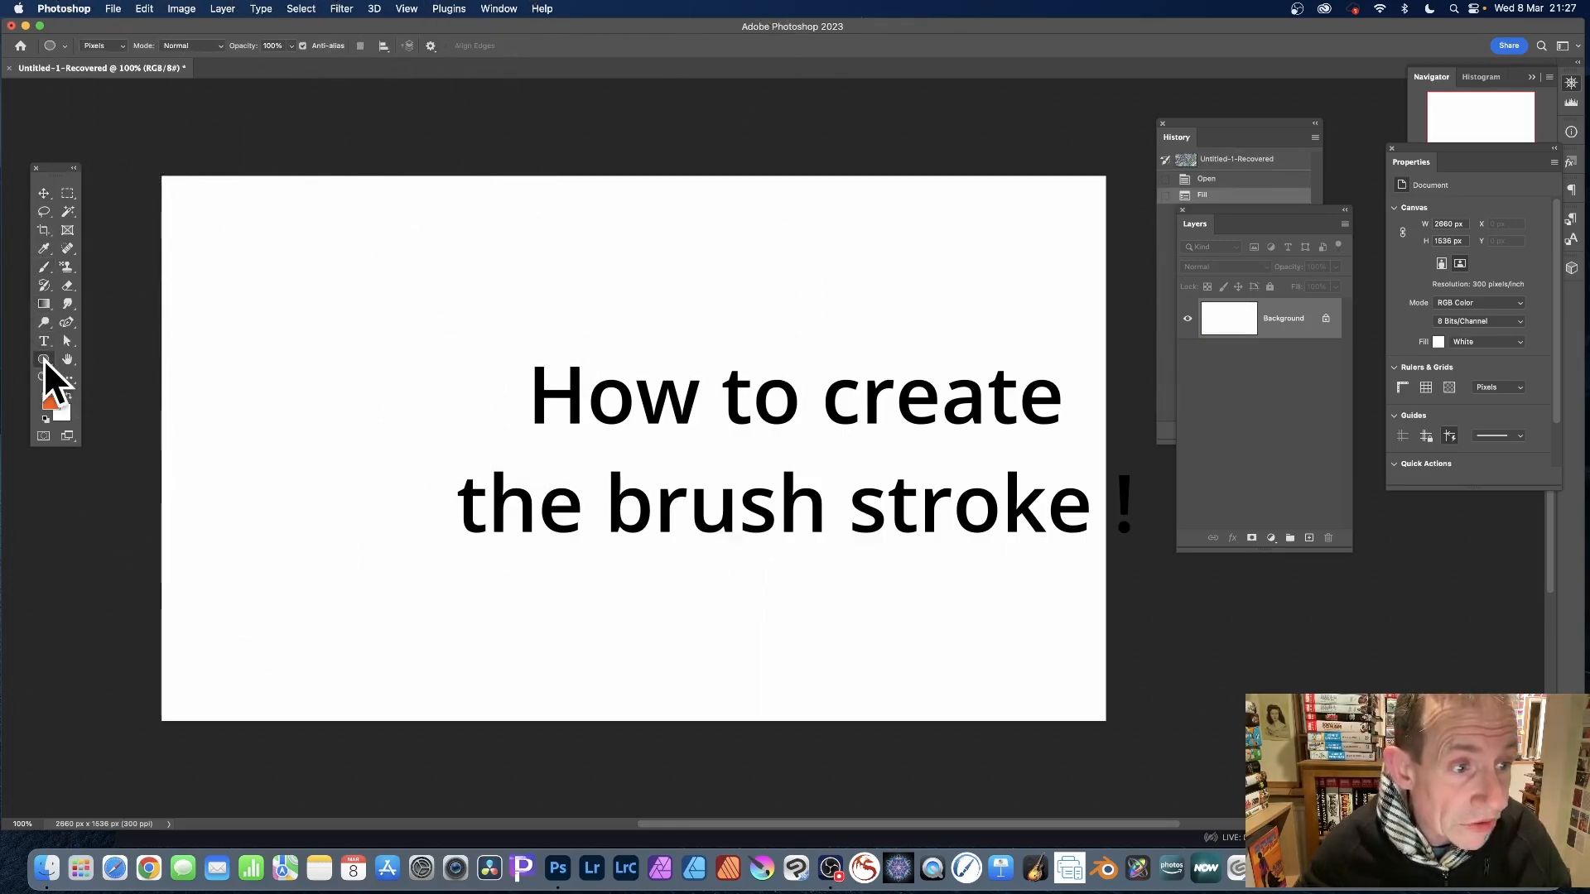
click(108, 371)
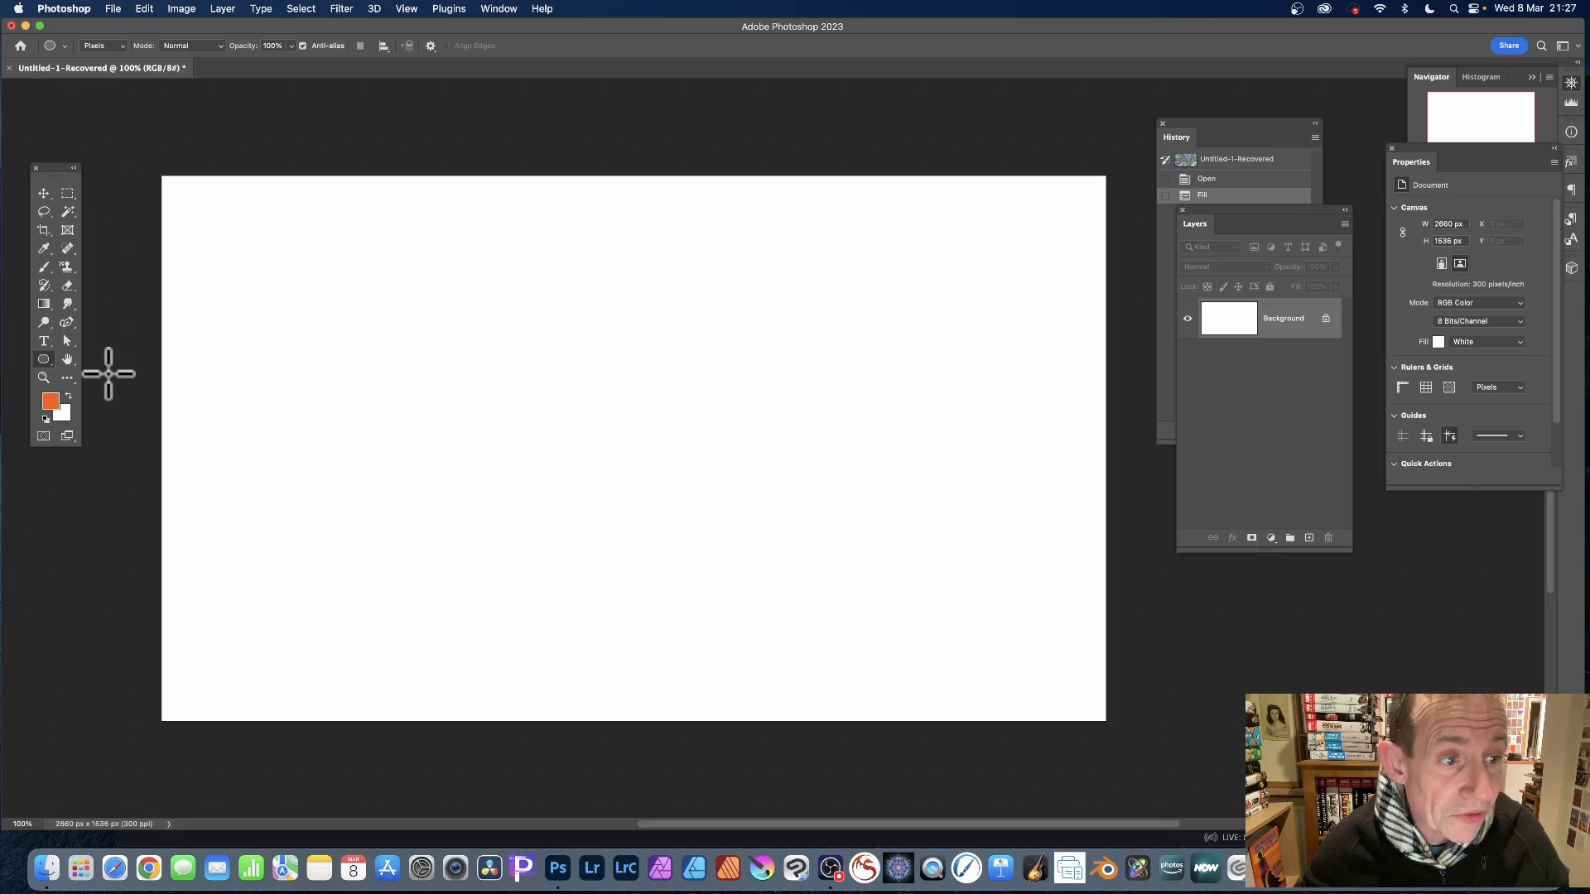
click(49, 401)
drag(435, 352, 401, 365)
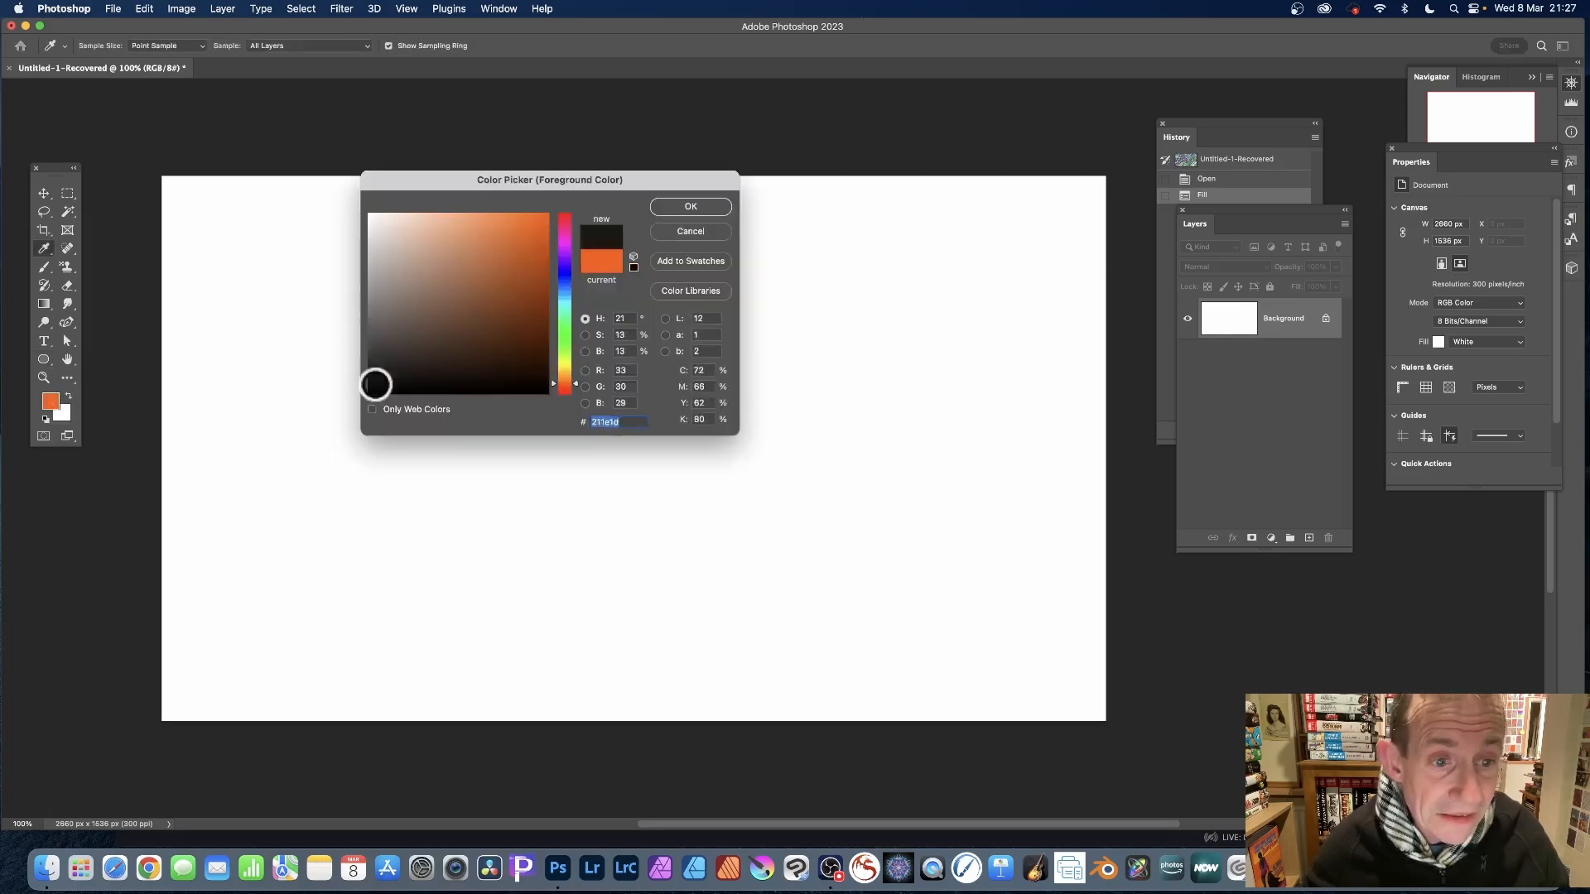
key(Return)
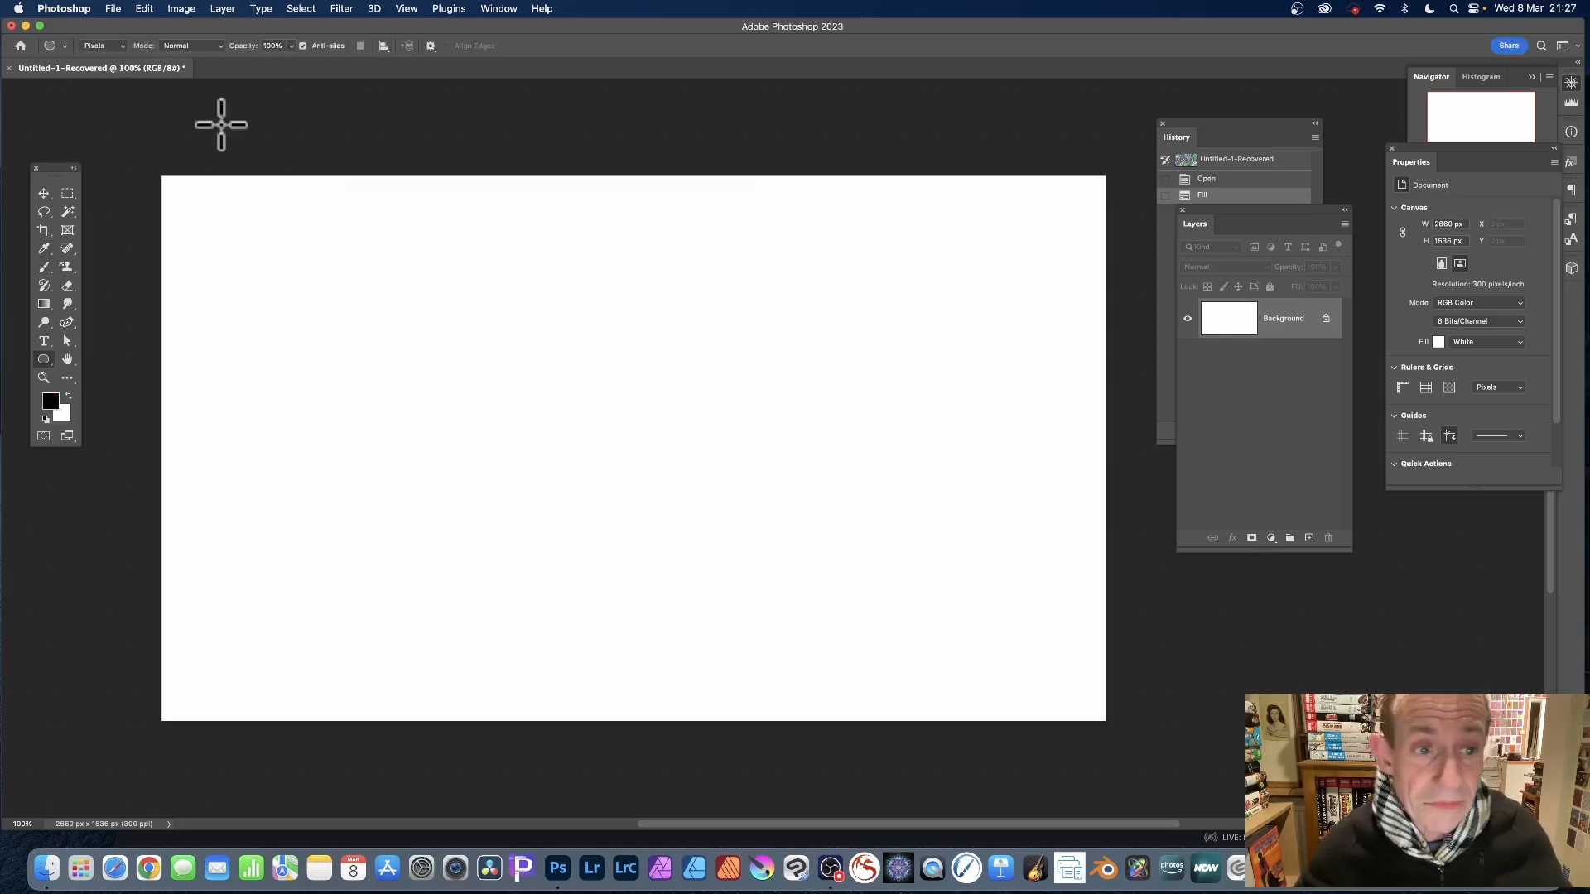
drag(260, 252, 292, 286)
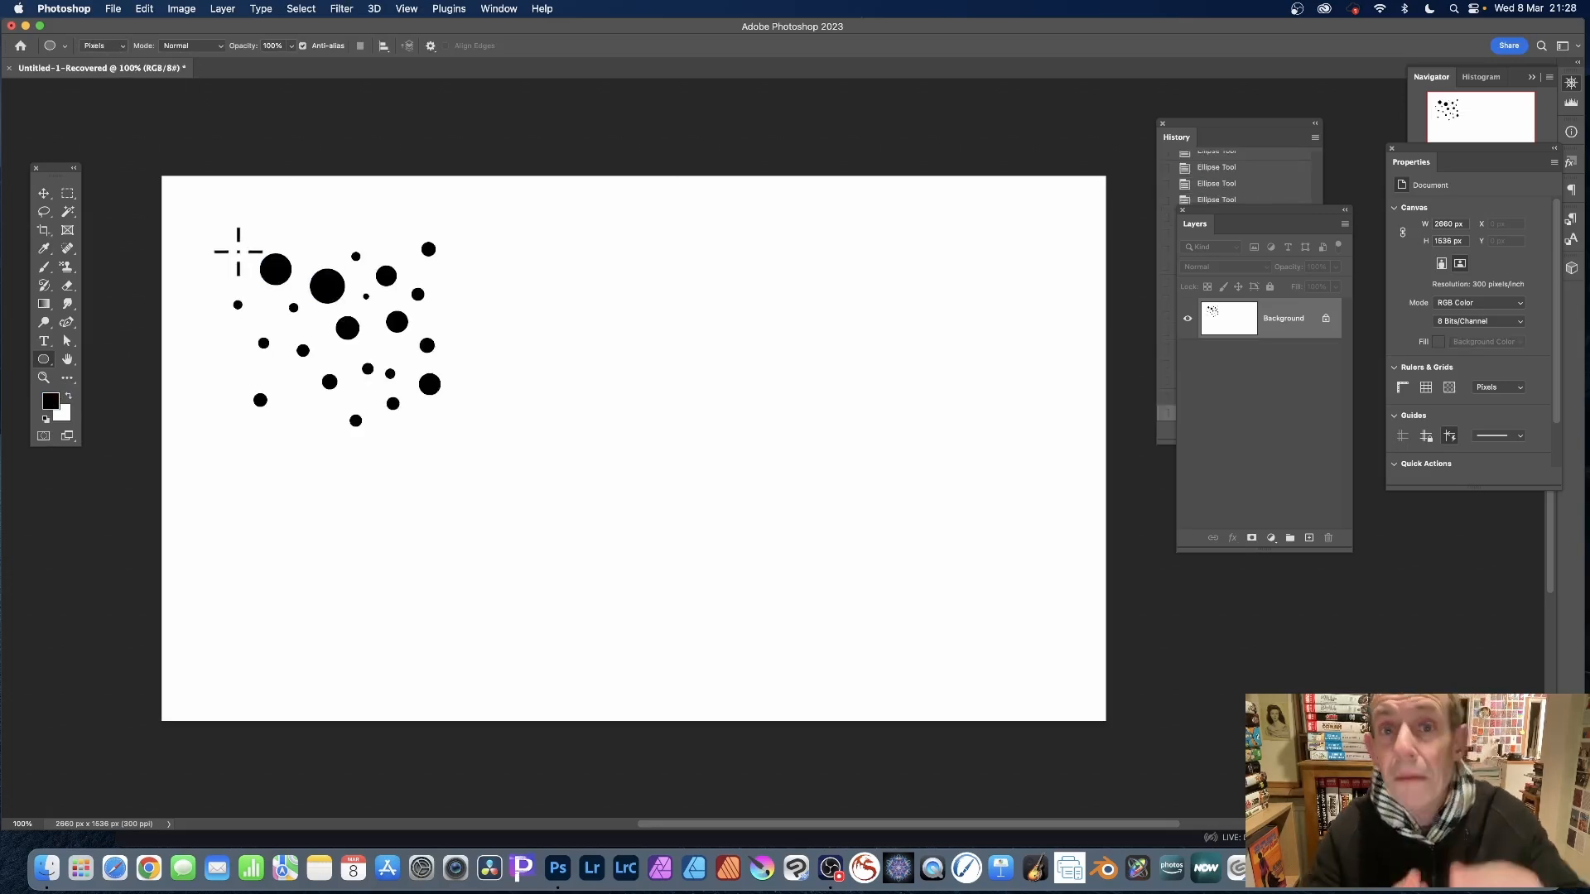
Soften the black circles with a Gaussian Blur
click(342, 9)
mouse_move(359, 197)
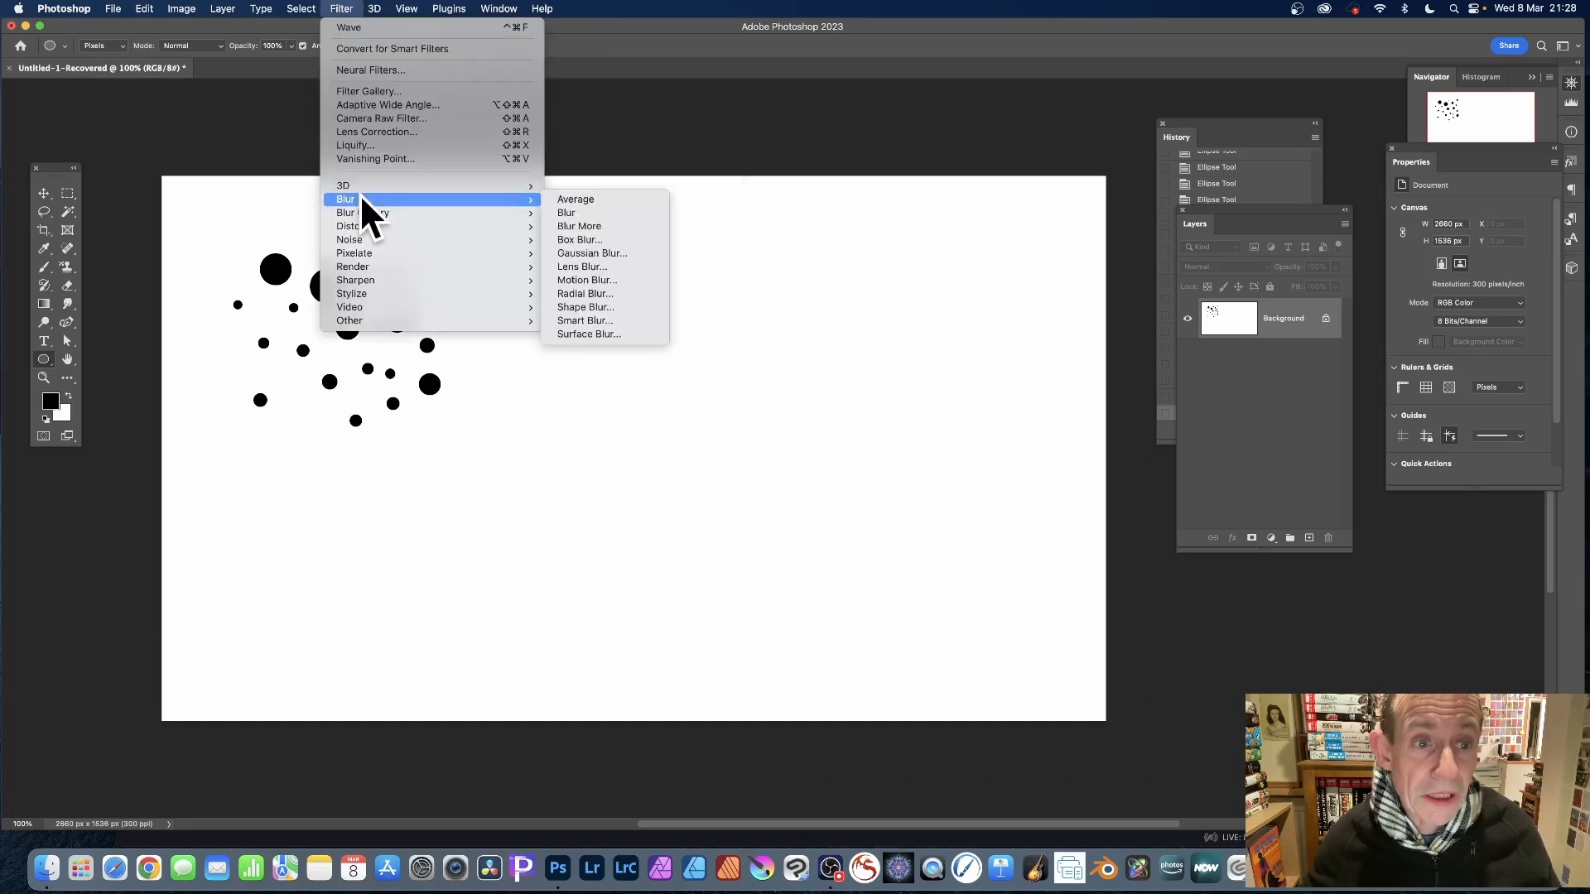
click(583, 270)
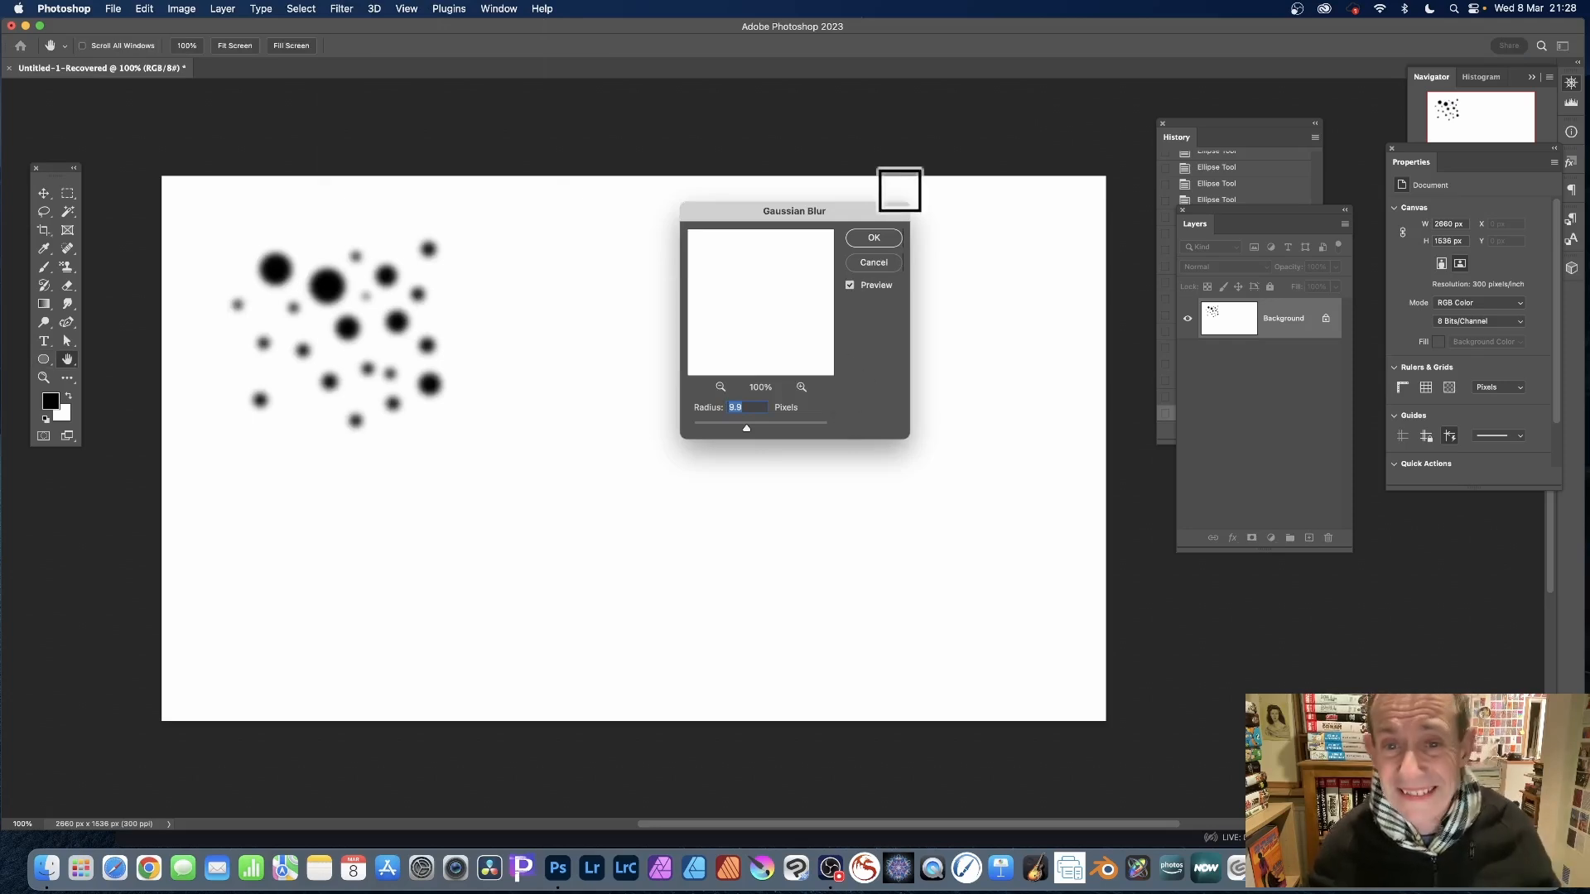
click(871, 236)
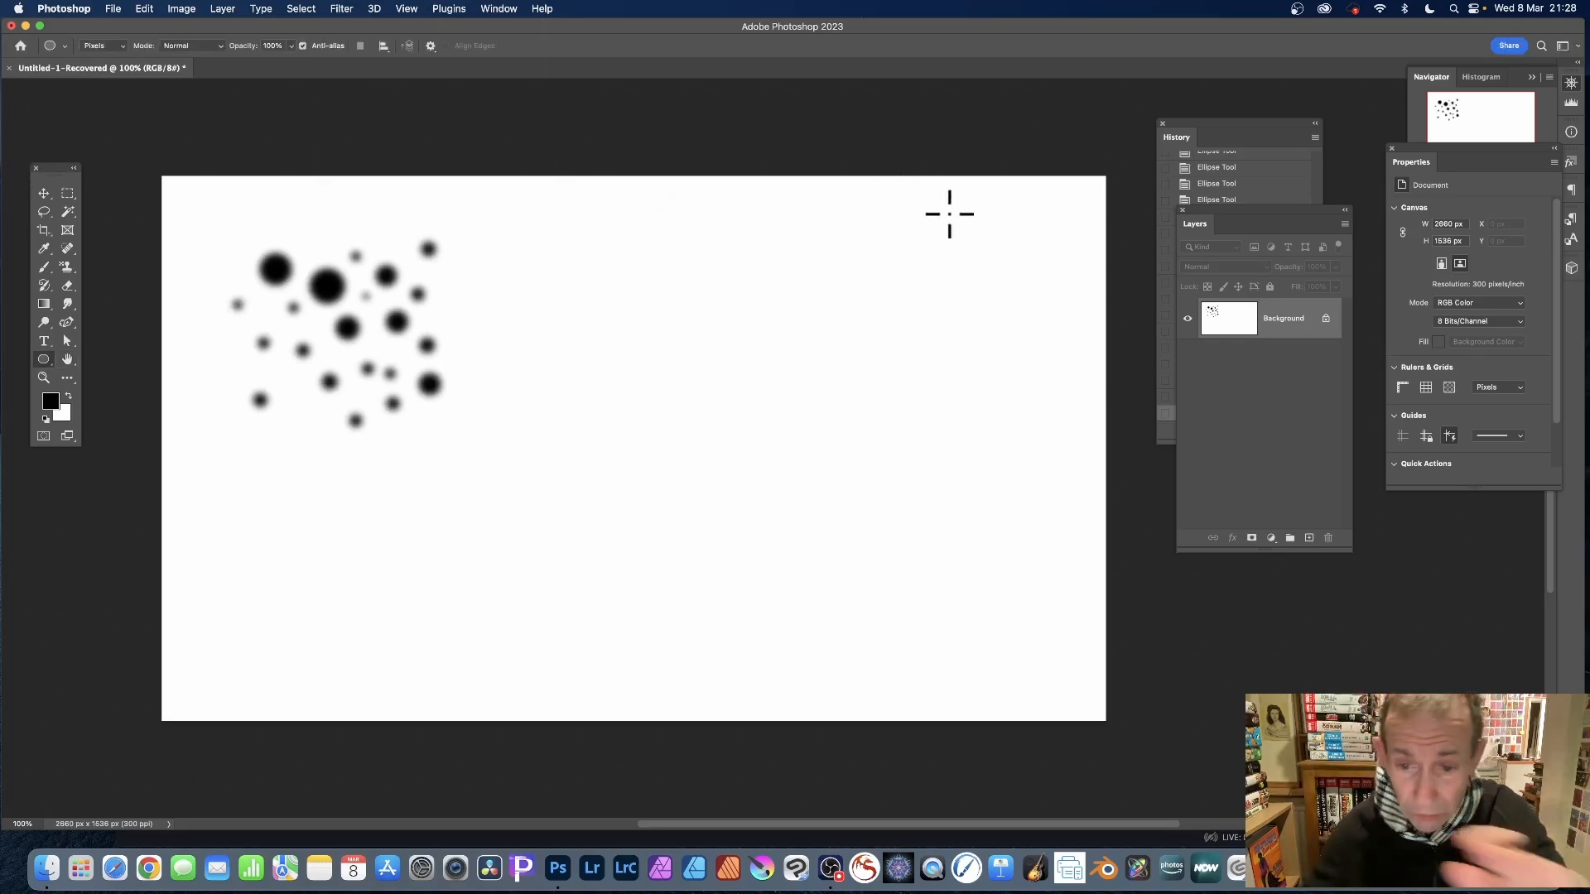
Select the whole group of blurred circles with a rectangular marquee
click(68, 194)
click(131, 192)
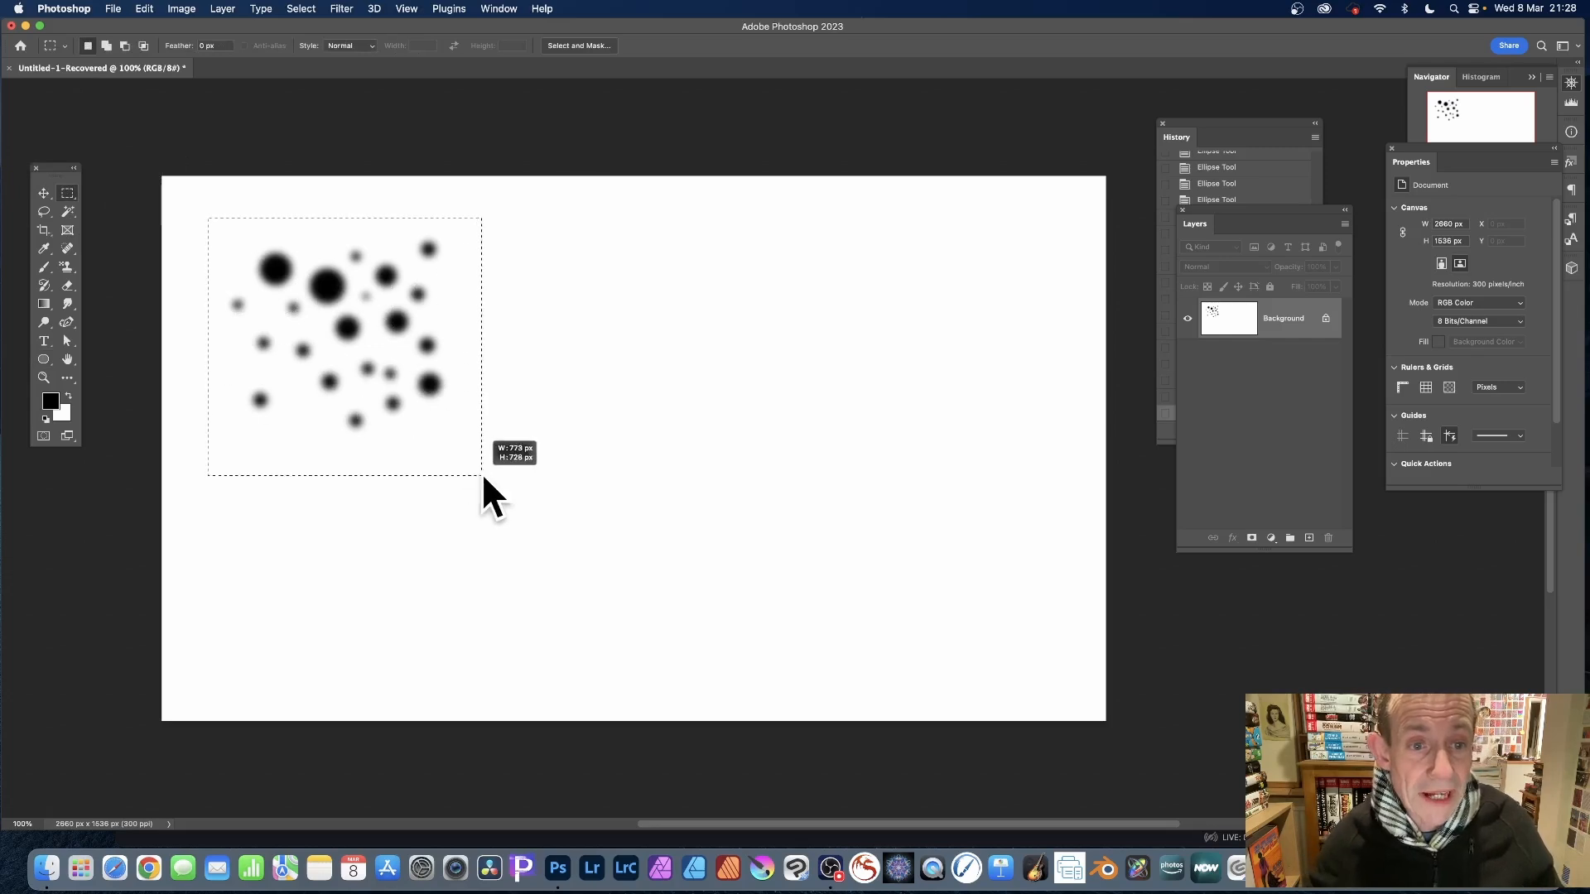
drag(474, 454, 474, 453)
Define the selected circles as a brush preset named Sampled Brush 34 and deselect the area
click(147, 9)
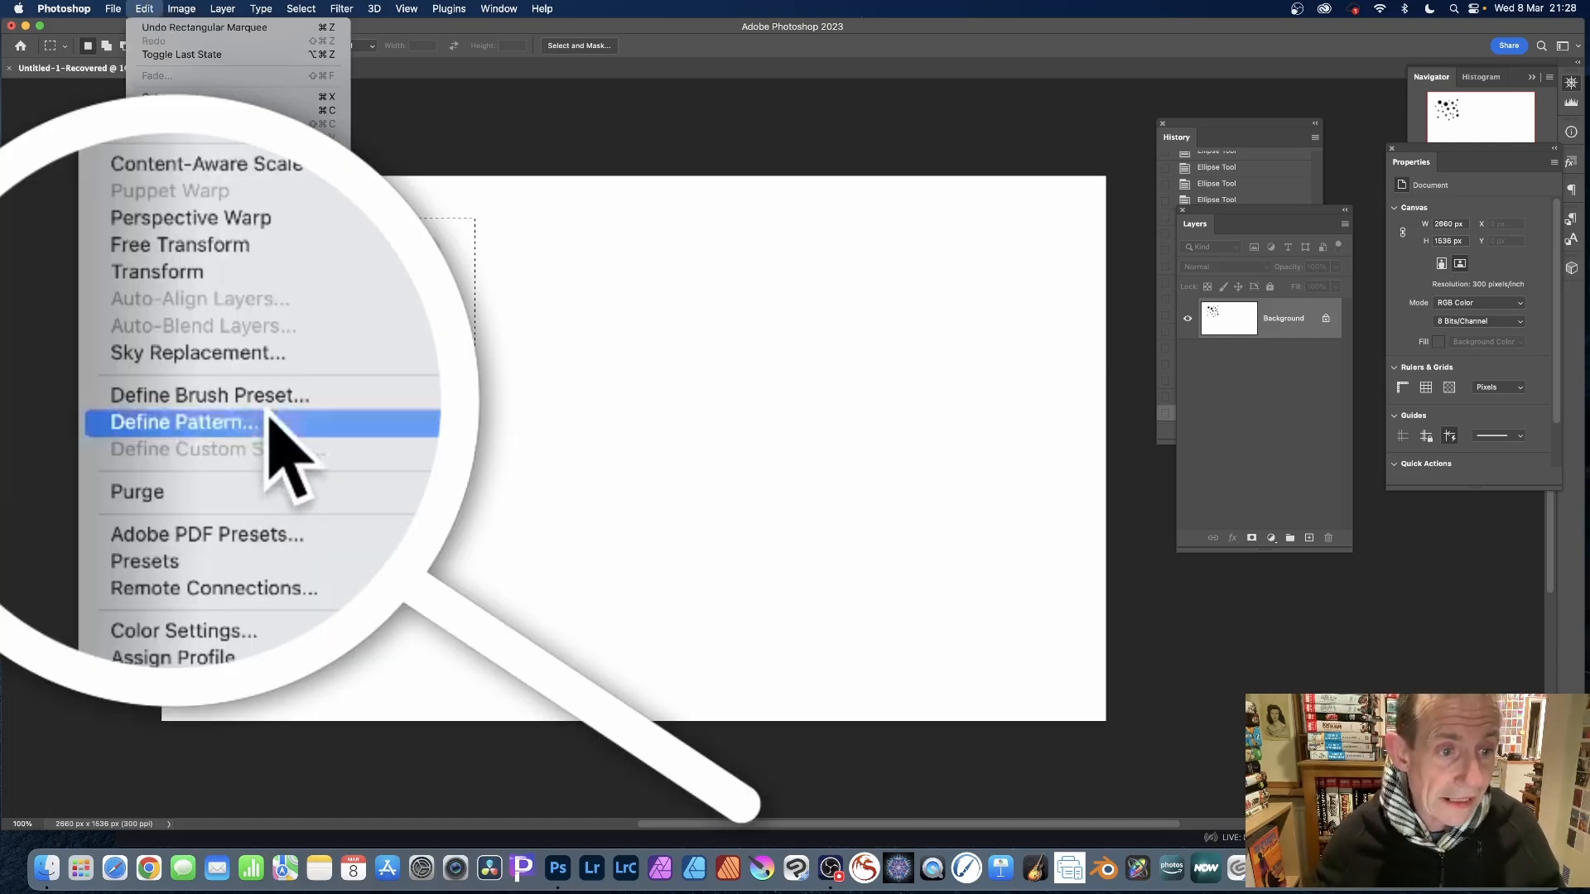
click(222, 395)
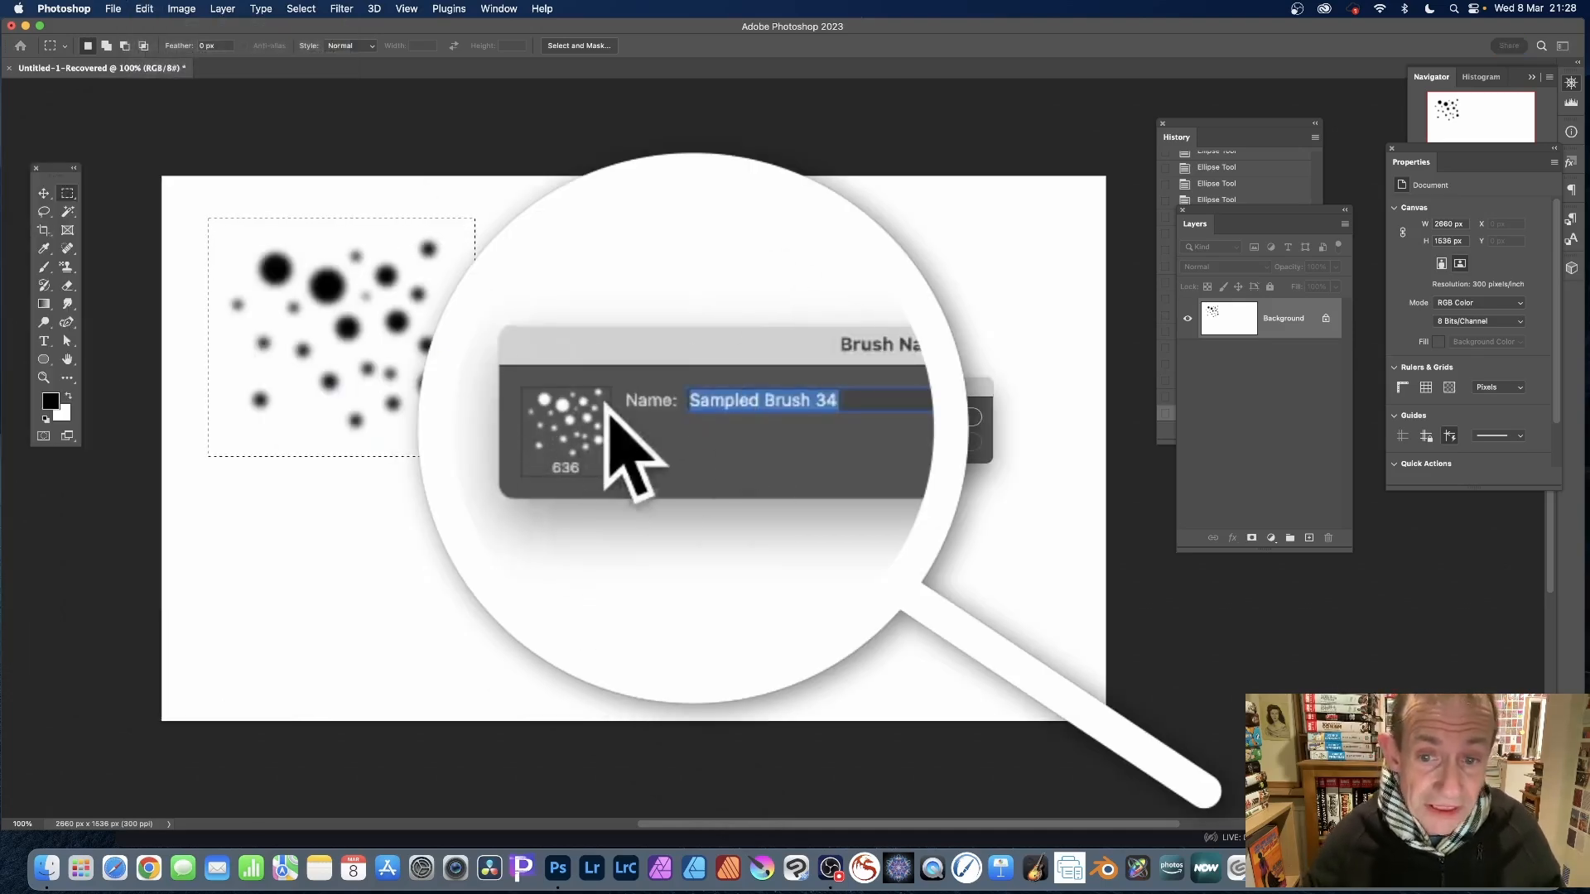
click(971, 424)
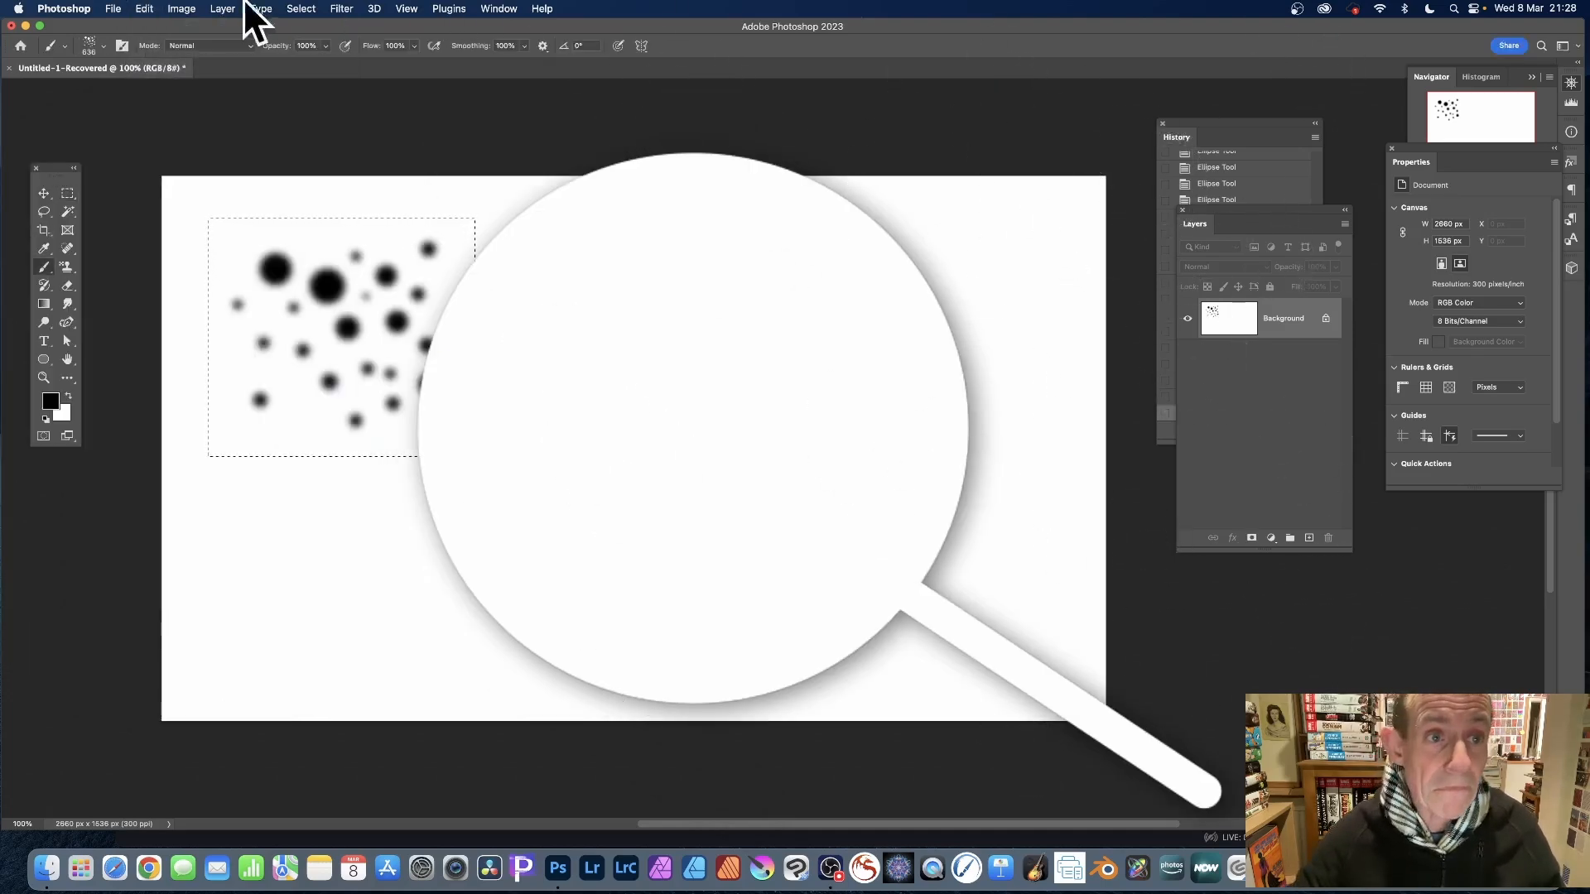
click(286, 10)
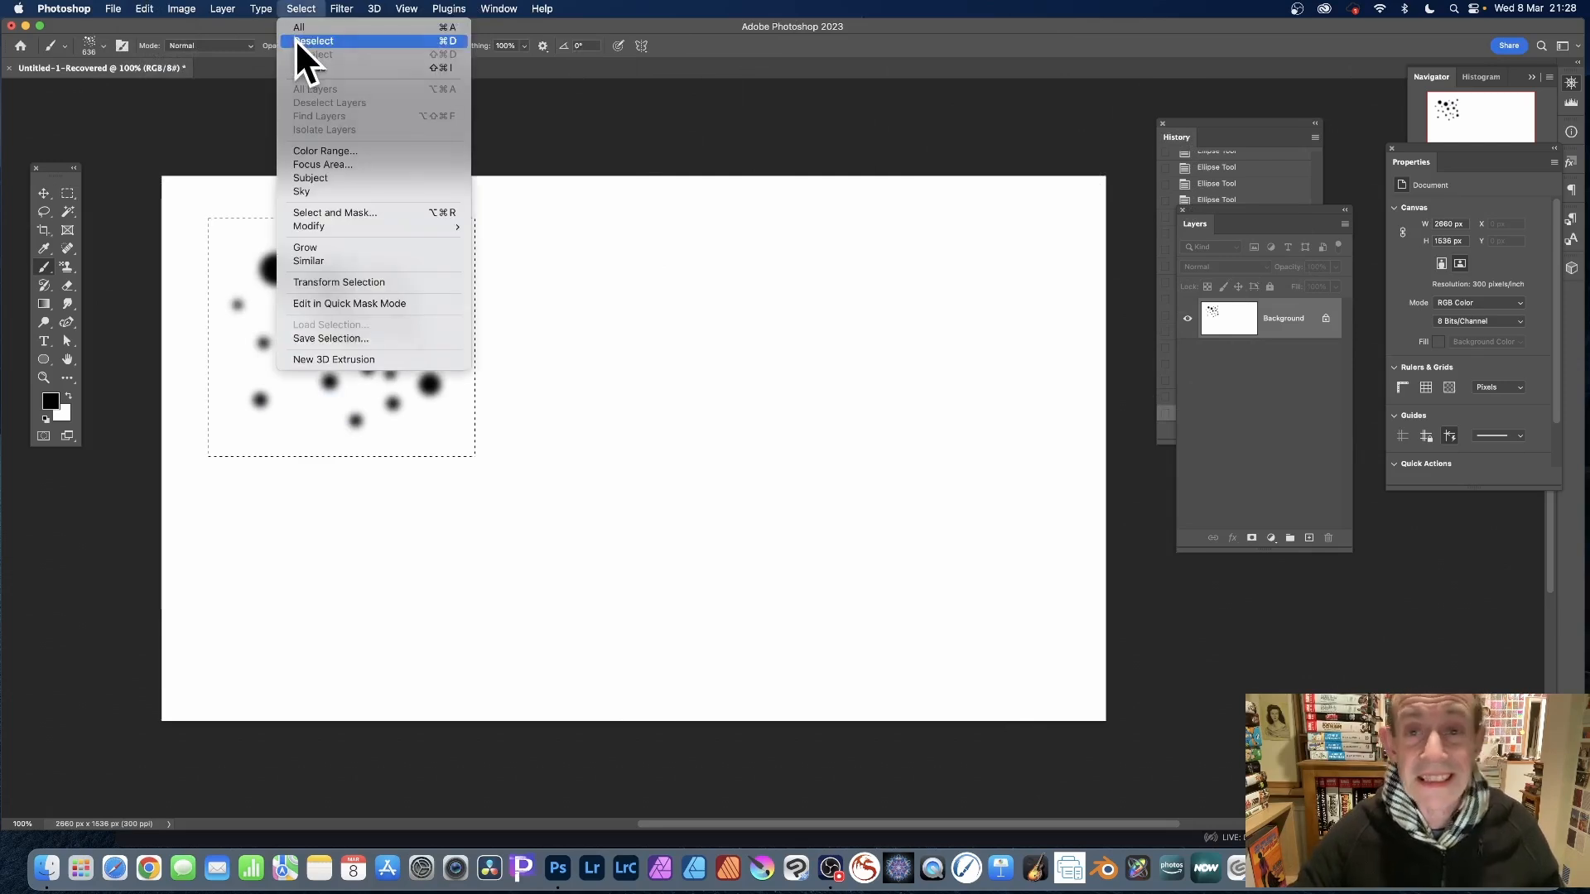
click(295, 39)
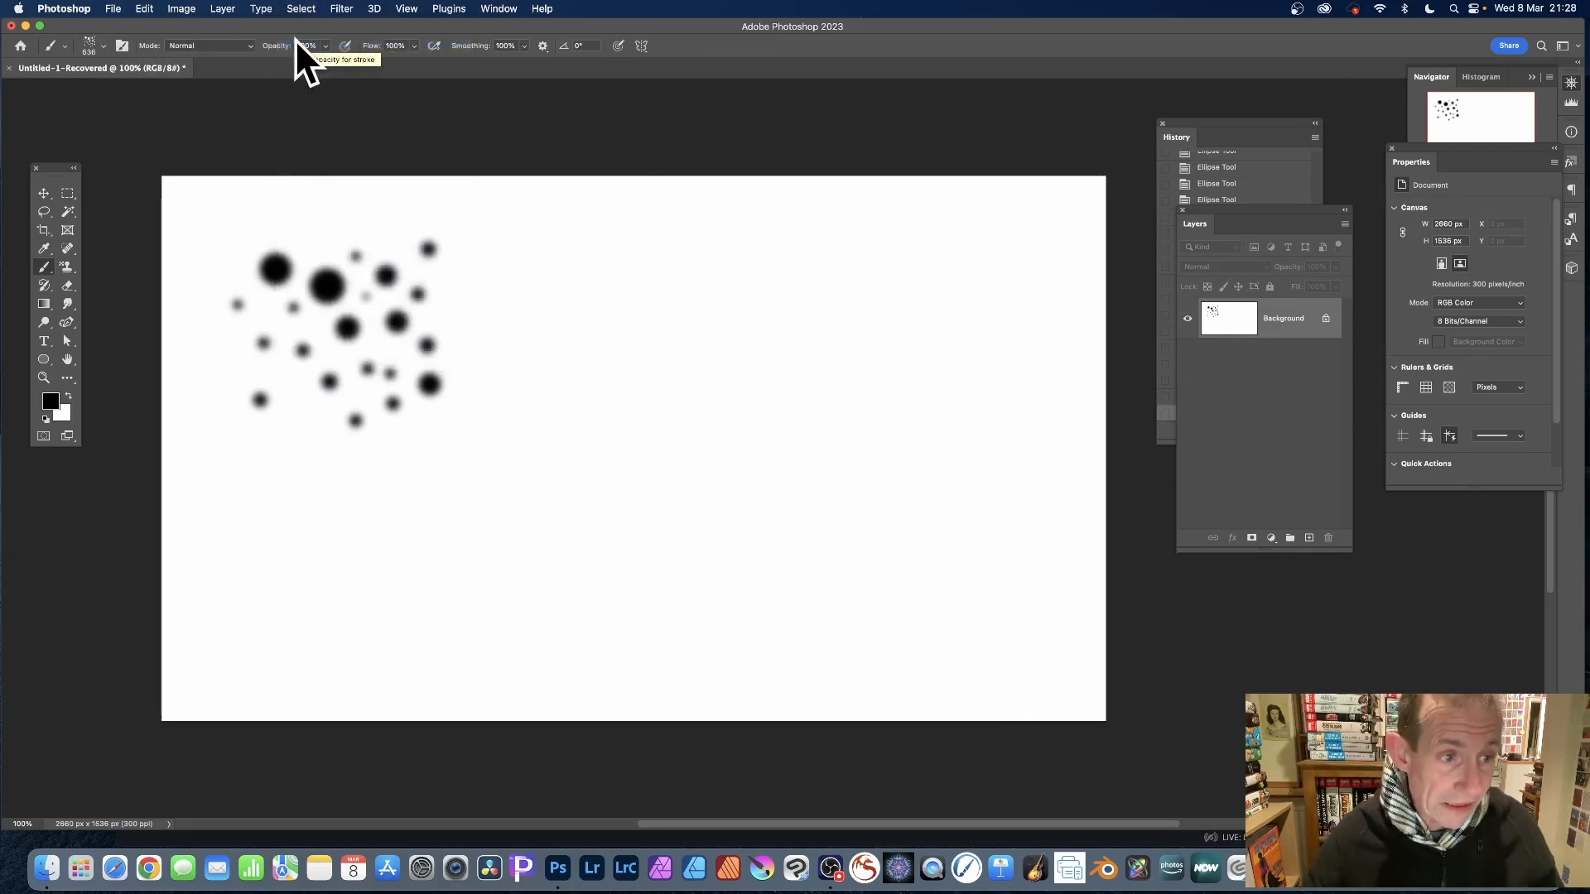
Activate the Brush tool and open the Brush Settings for the new dots brush
click(45, 266)
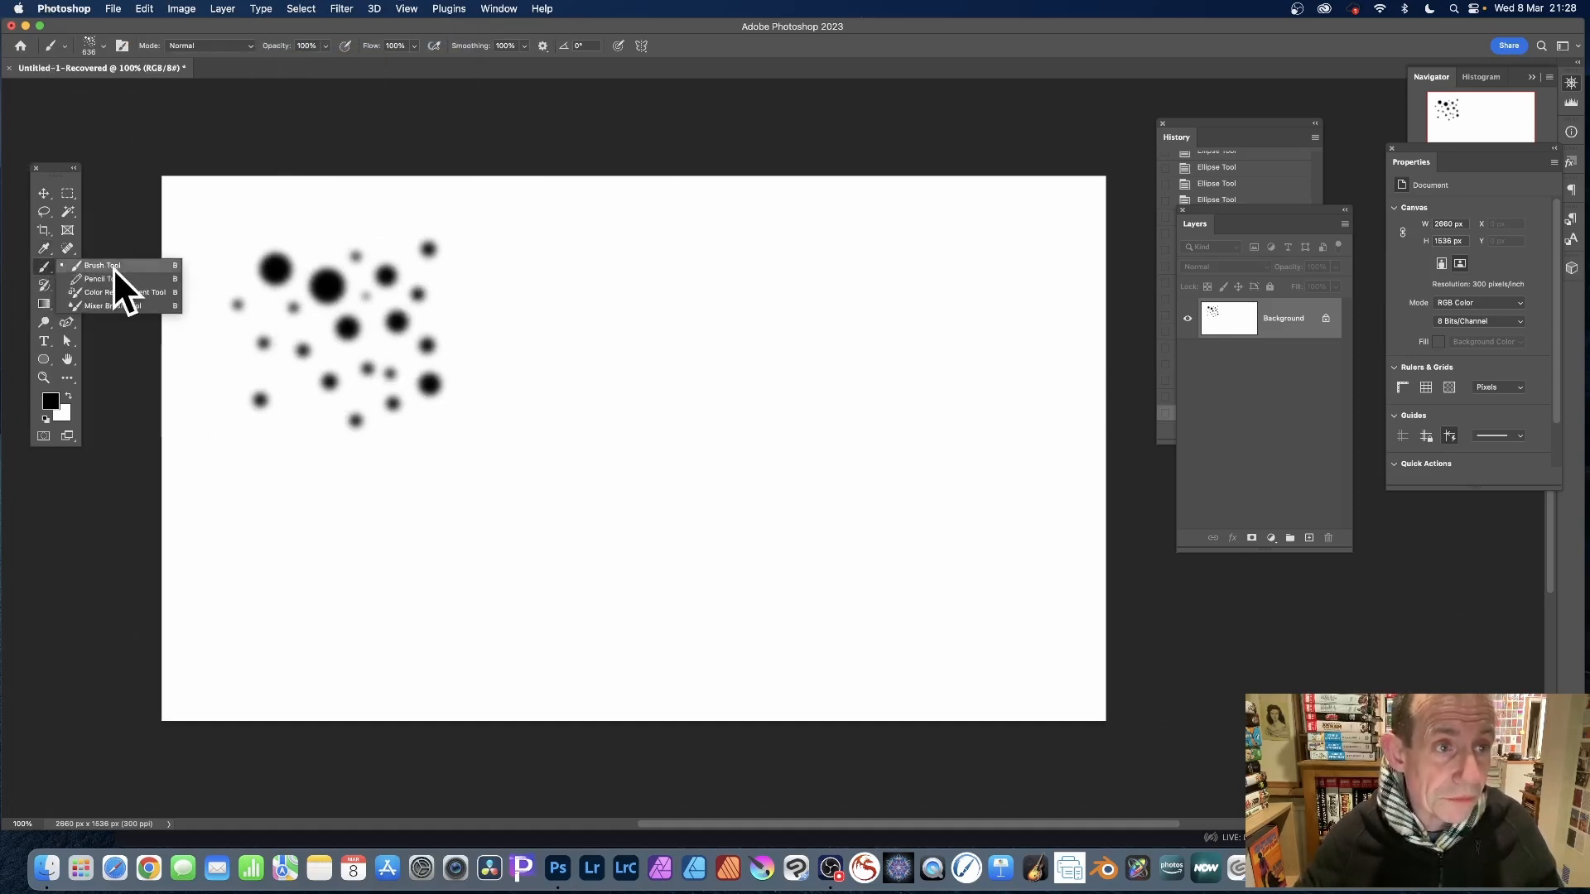
click(113, 267)
scroll(497, 331, down, 1)
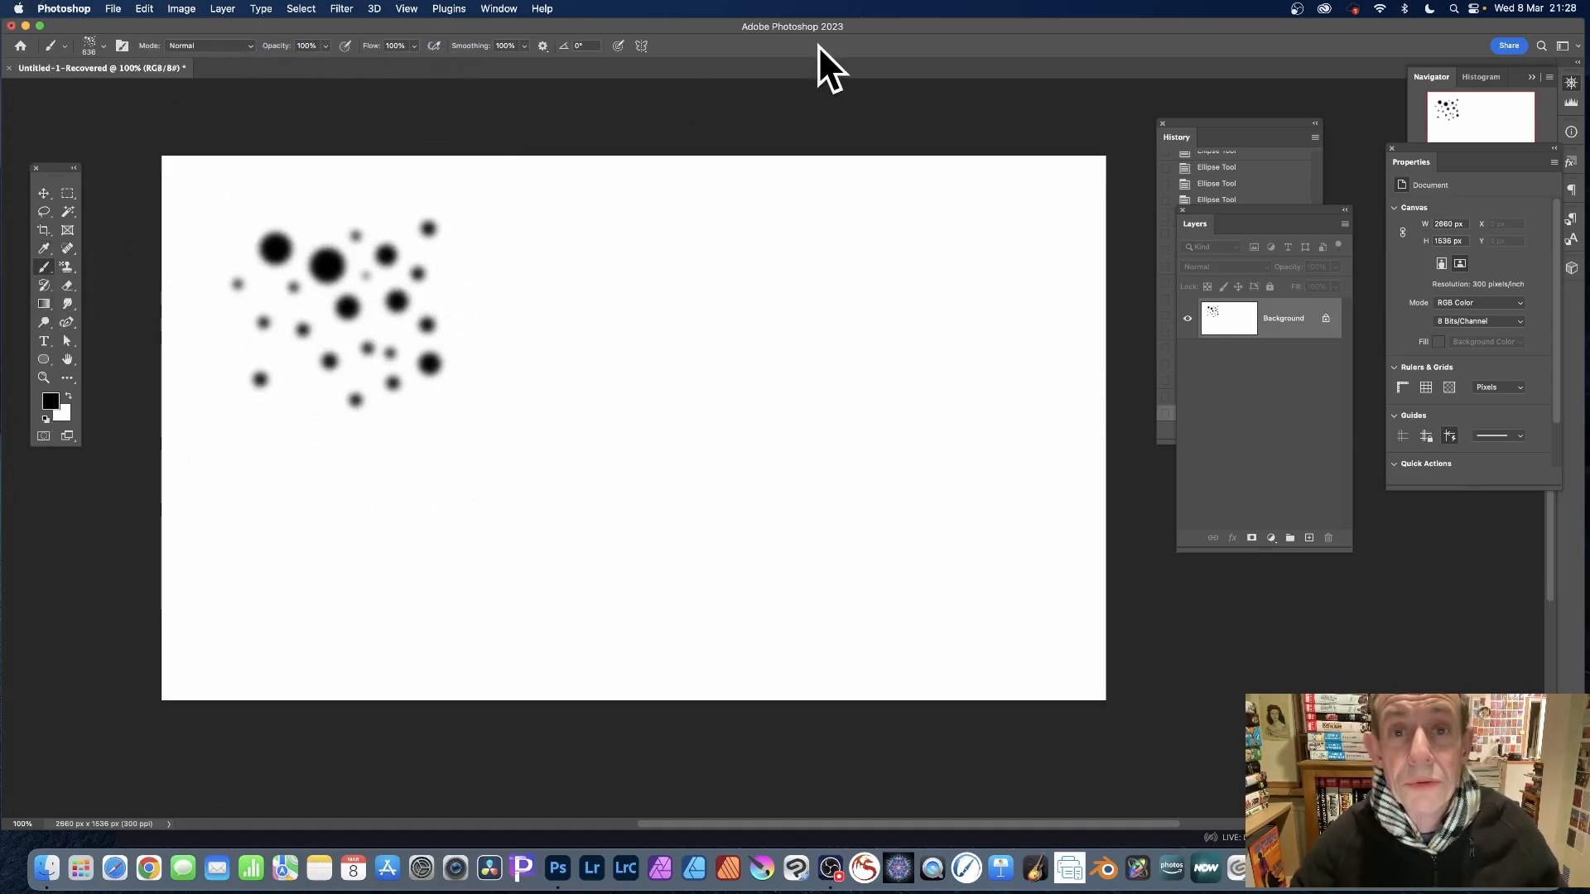
click(499, 9)
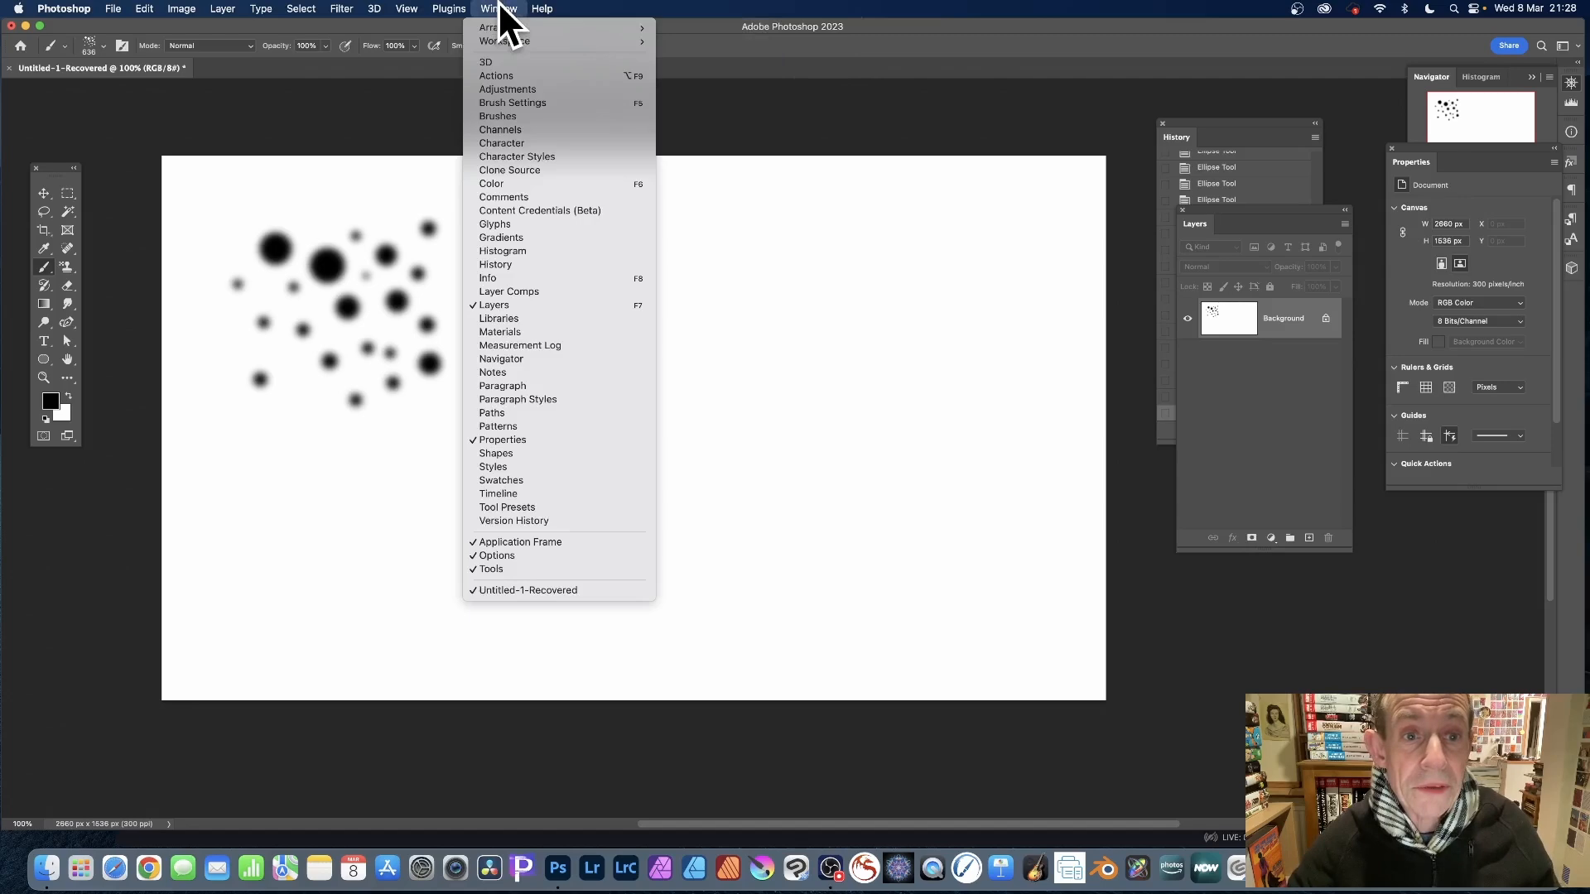
click(510, 104)
drag(994, 112, 828, 134)
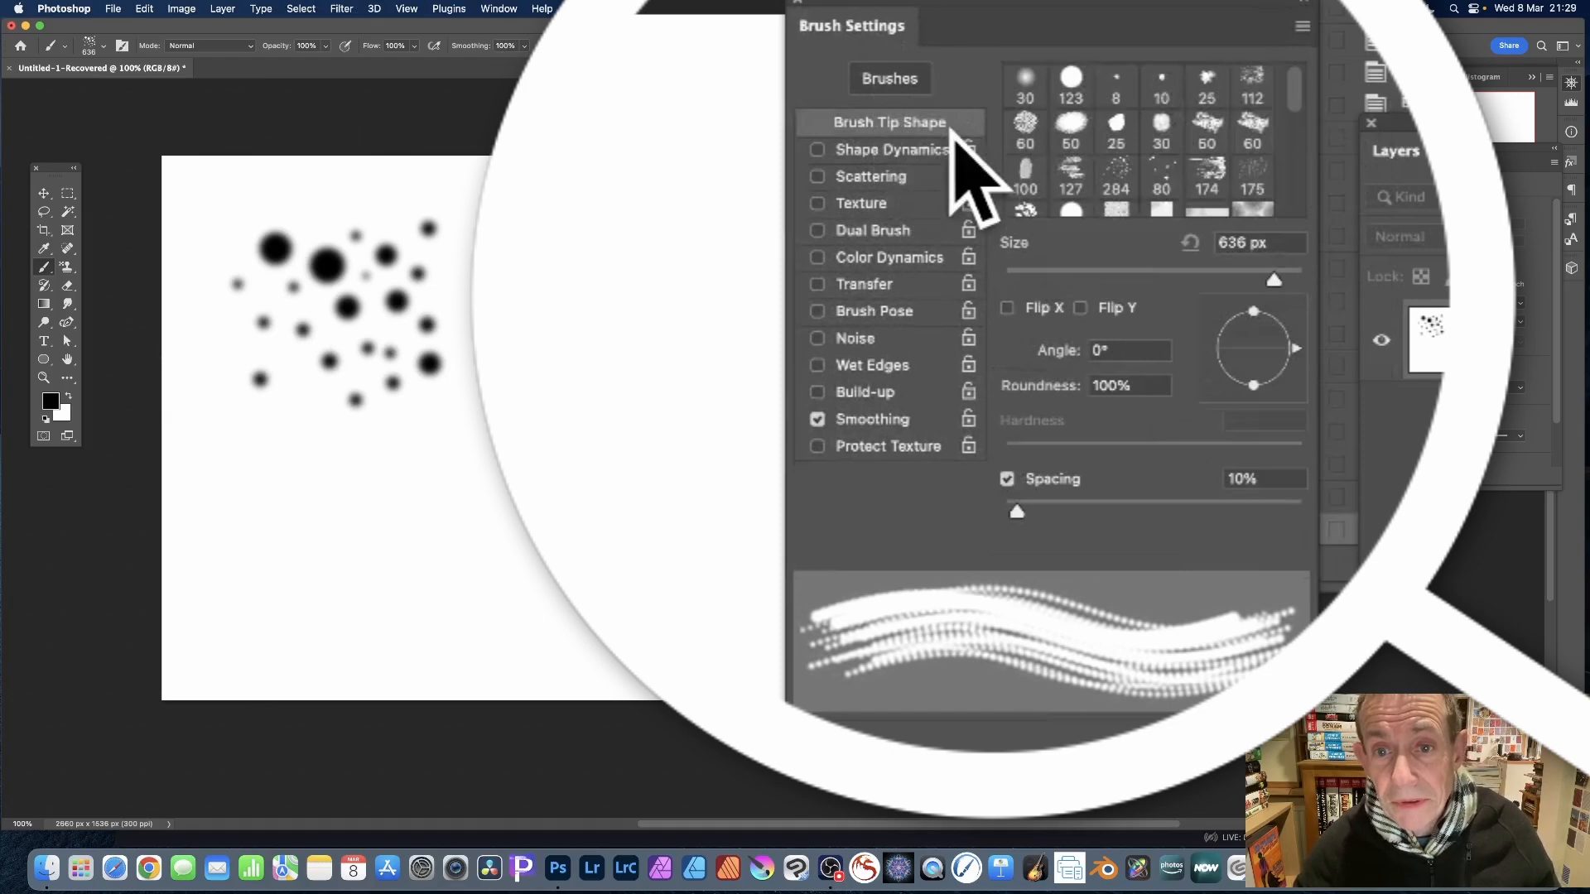
Enable Shape Dynamics for the brush with 63% size jitter and 95% angle jitter
click(927, 151)
drag(1046, 100, 1191, 103)
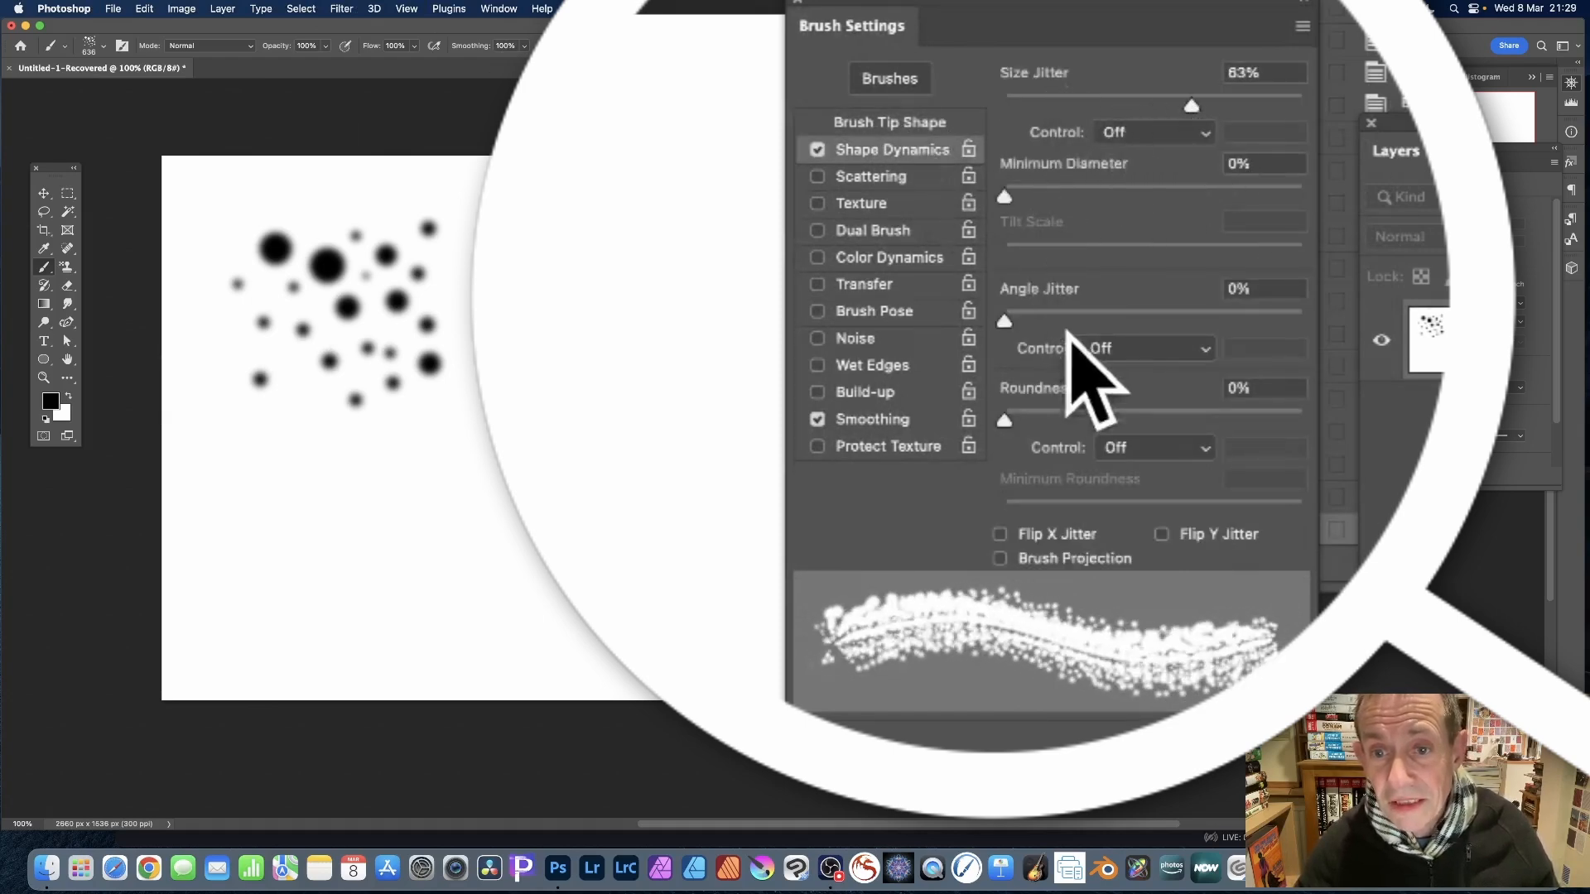
drag(1086, 320, 1284, 320)
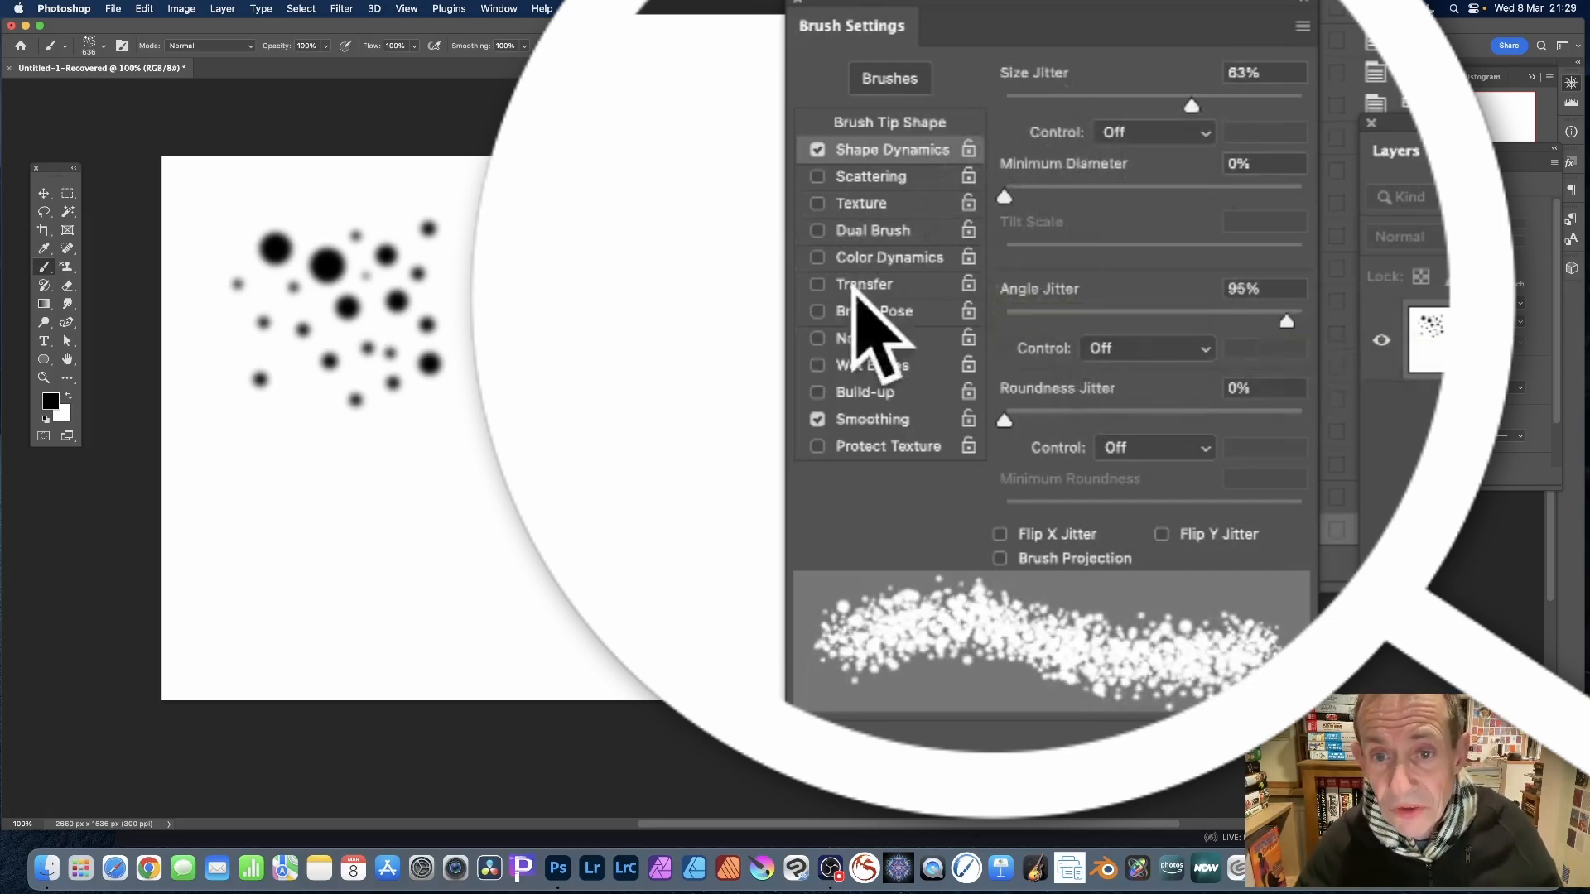
Enable Color Dynamics (49% foreground/background, 81% hue, 87% saturation, 72% brightness jitter, +28% purity) and Scattering at 629% on both axes
click(898, 258)
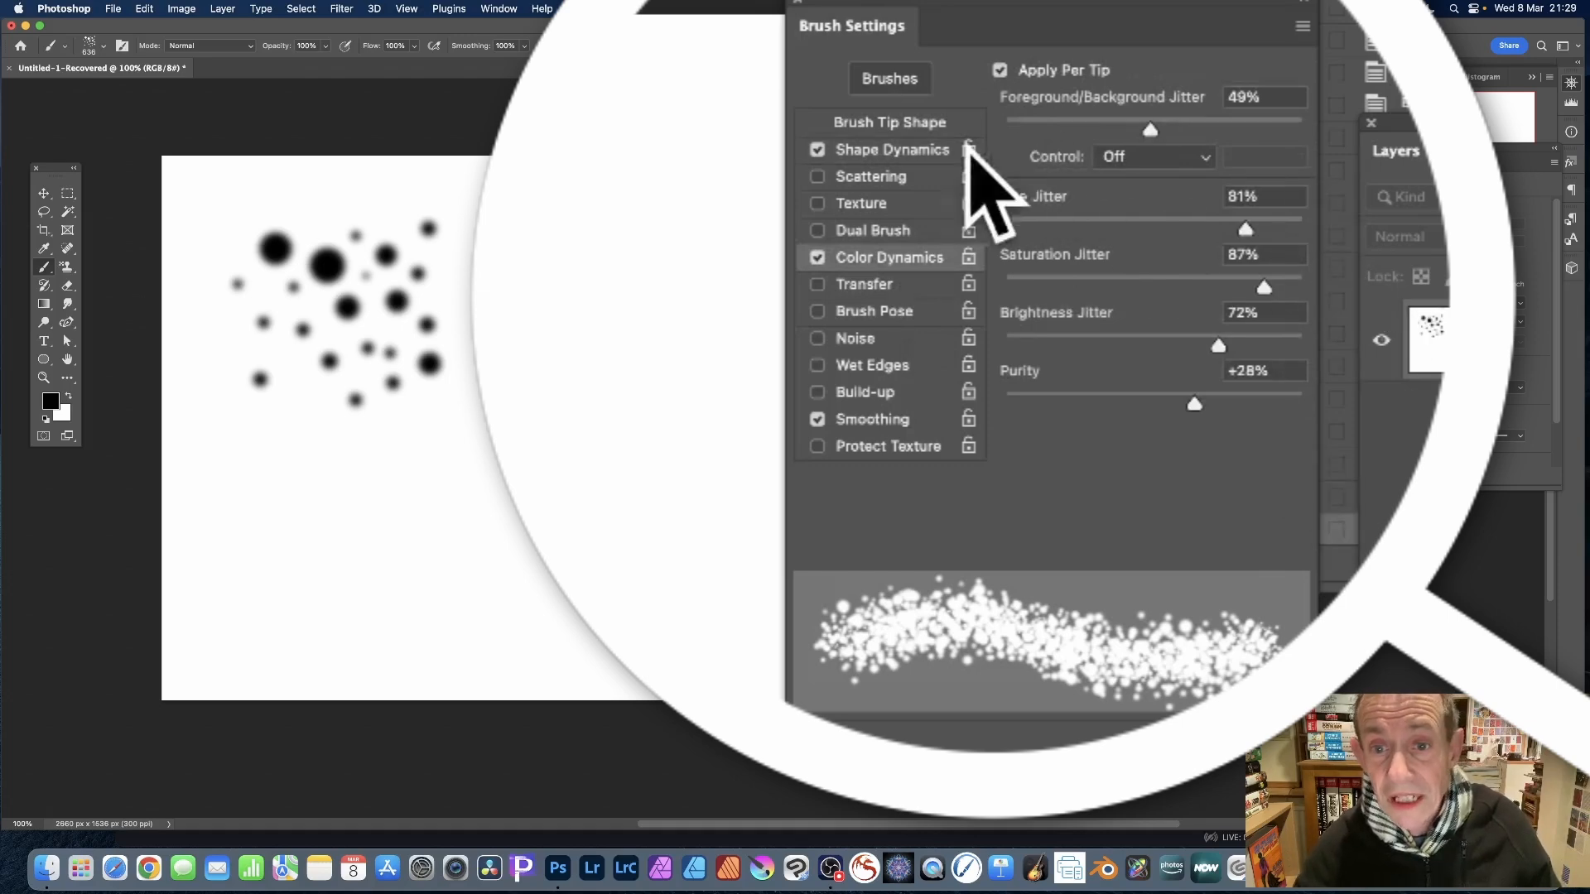
click(862, 176)
drag(1037, 116, 1192, 113)
click(1094, 73)
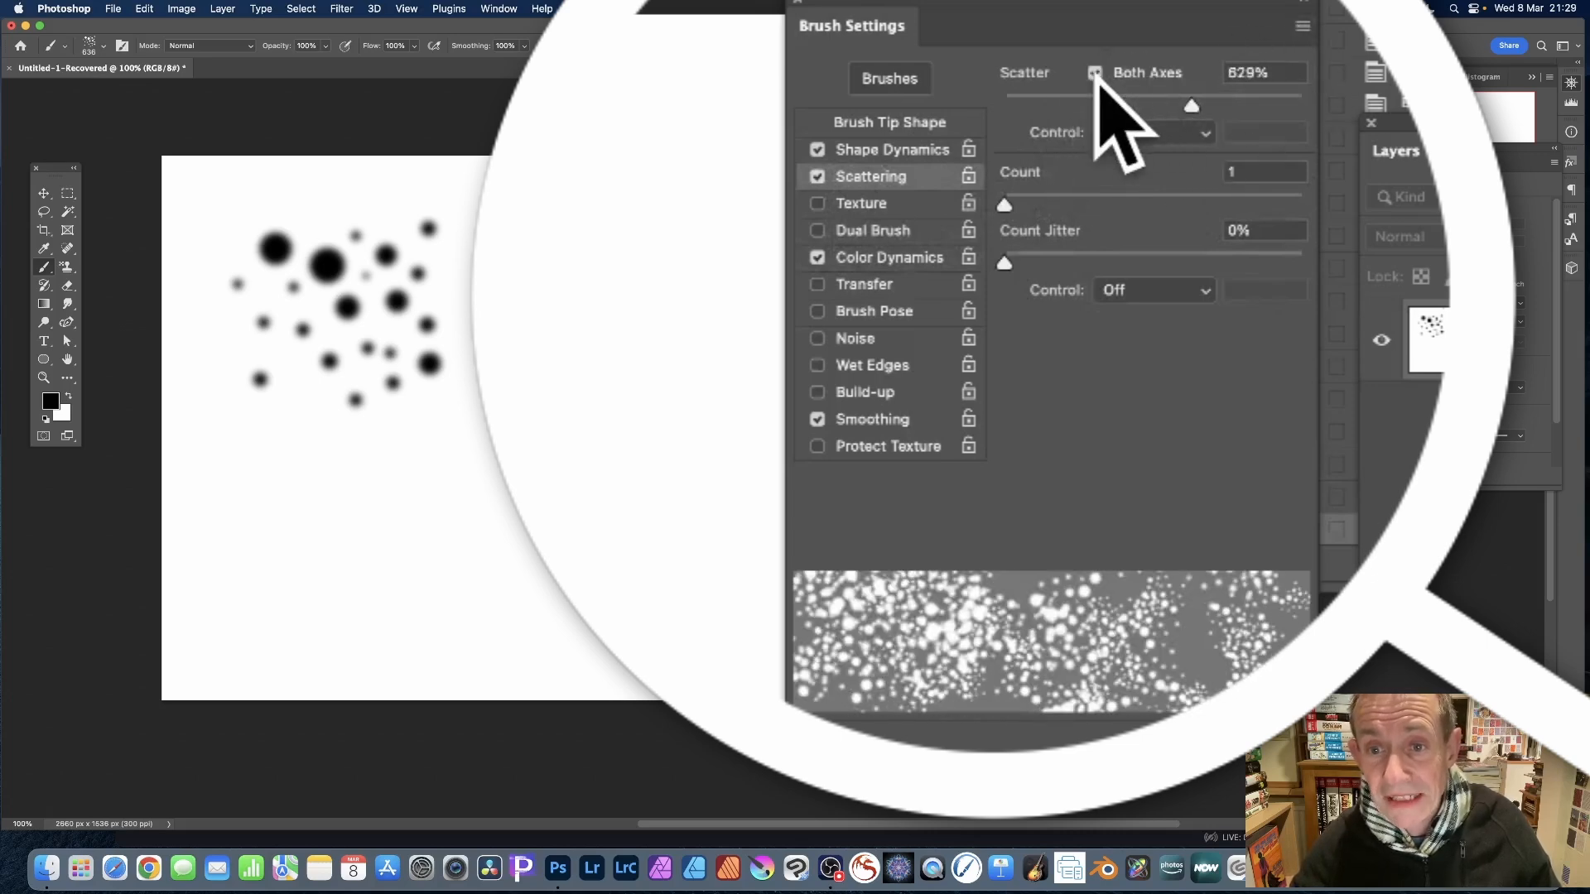